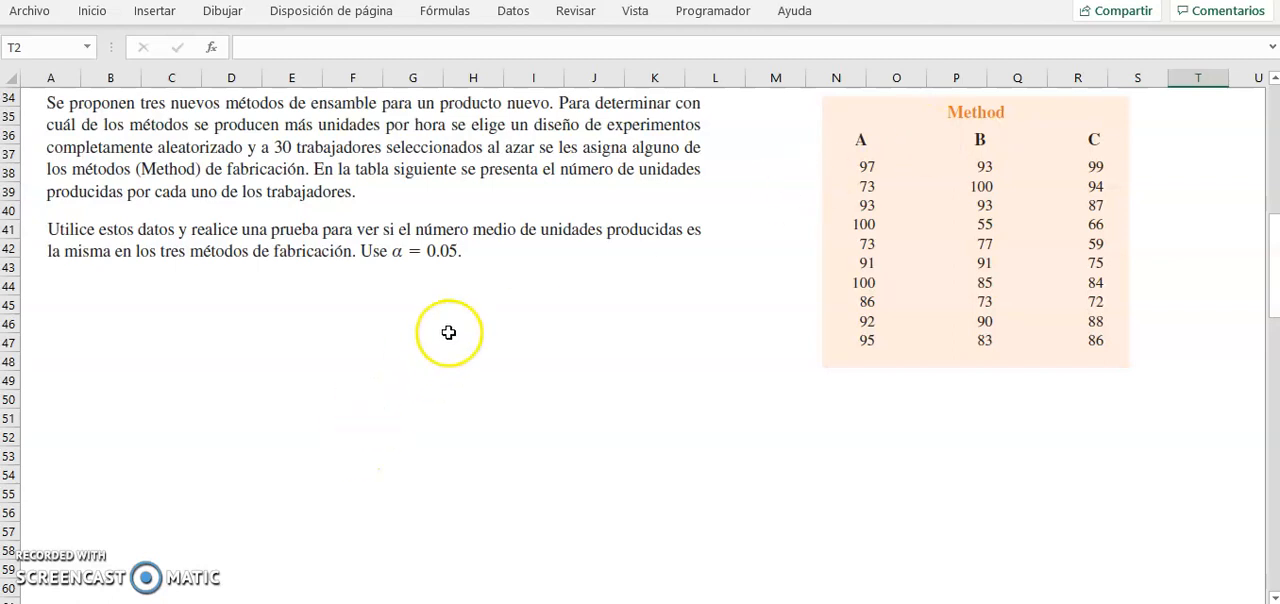
Step: Start the data analysis function Análisis de varianza de un factor for the A, B, C data table
scroll(449, 332, down, 8)
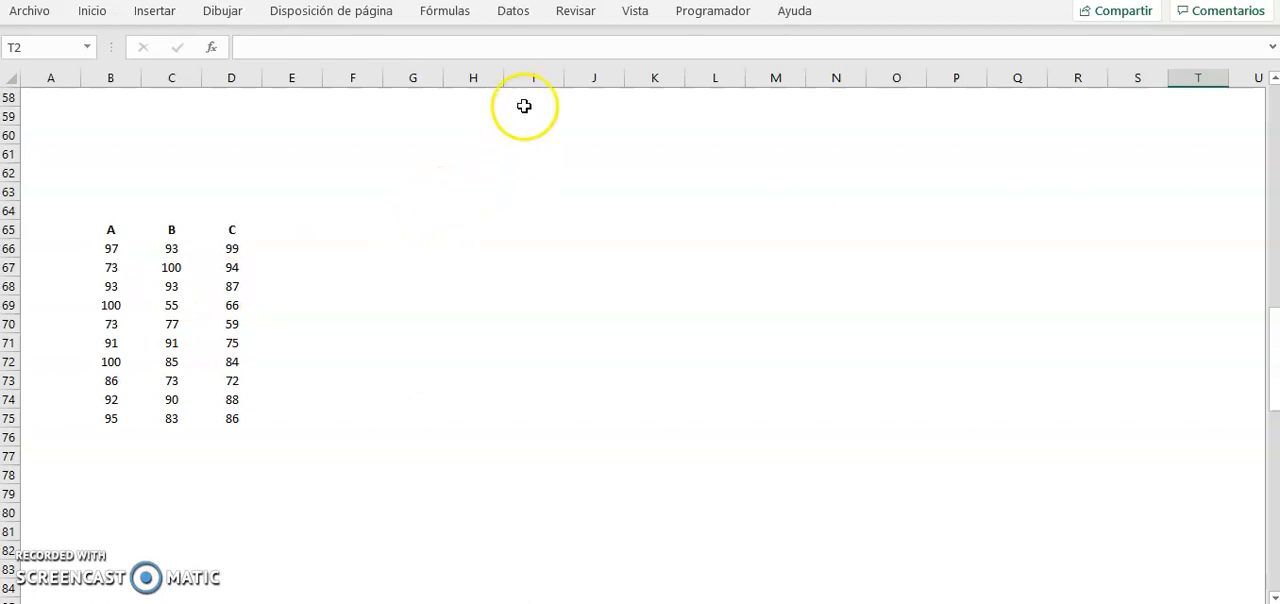
click(524, 14)
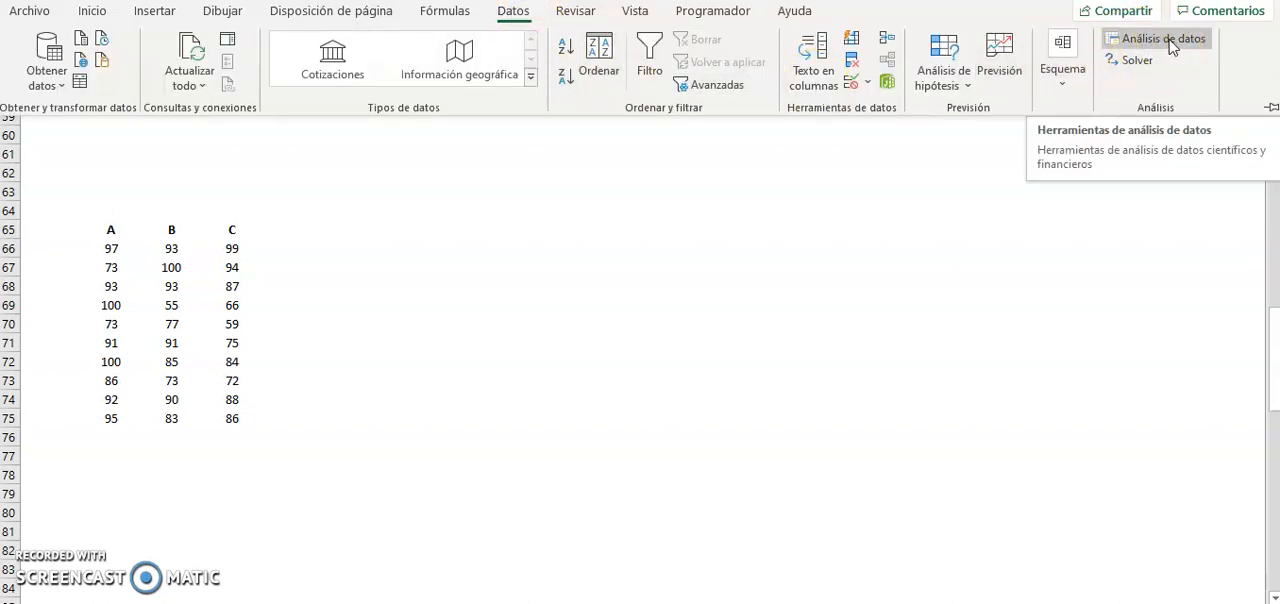
click(1168, 40)
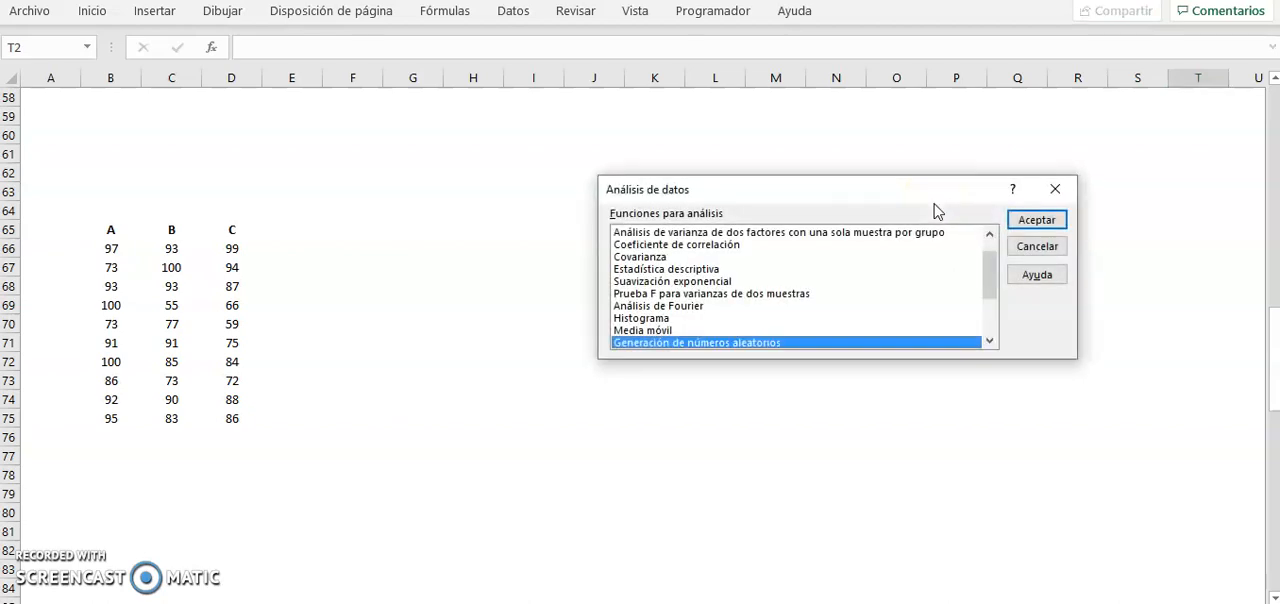
key(Up)
key(Up)
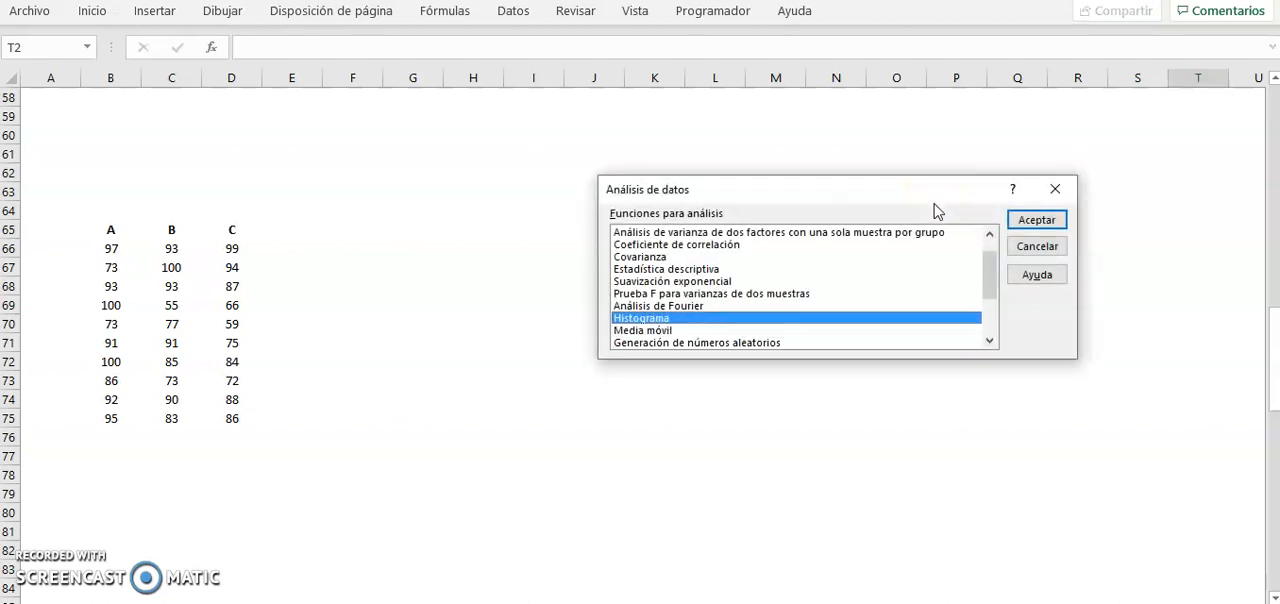
key(Home)
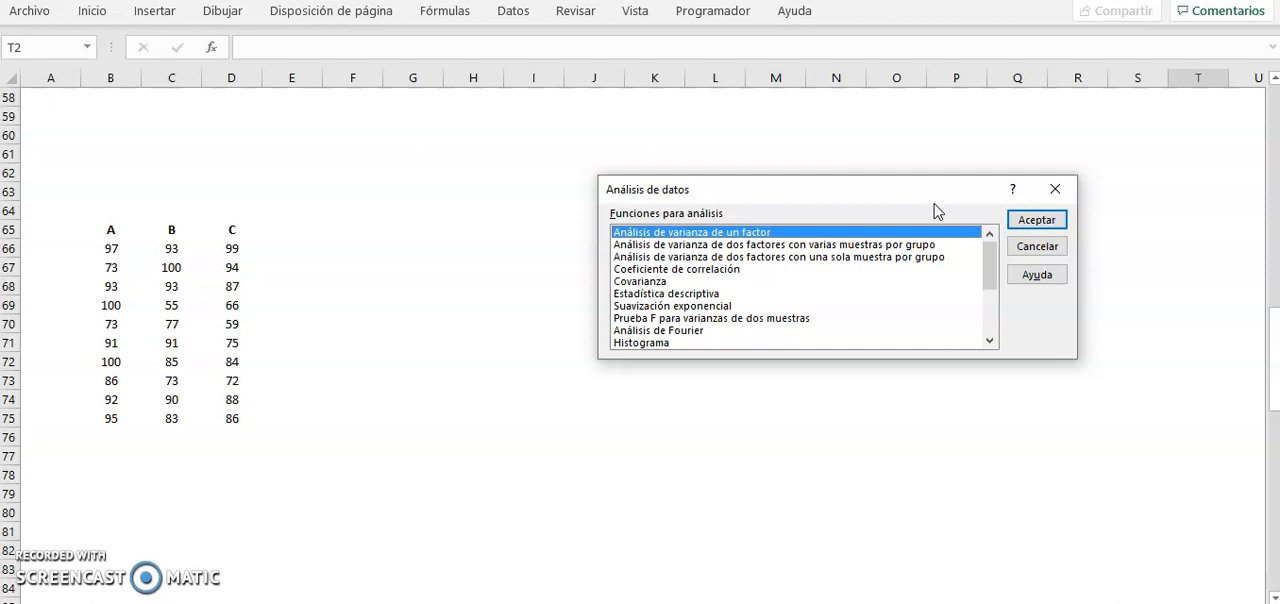
click(1052, 224)
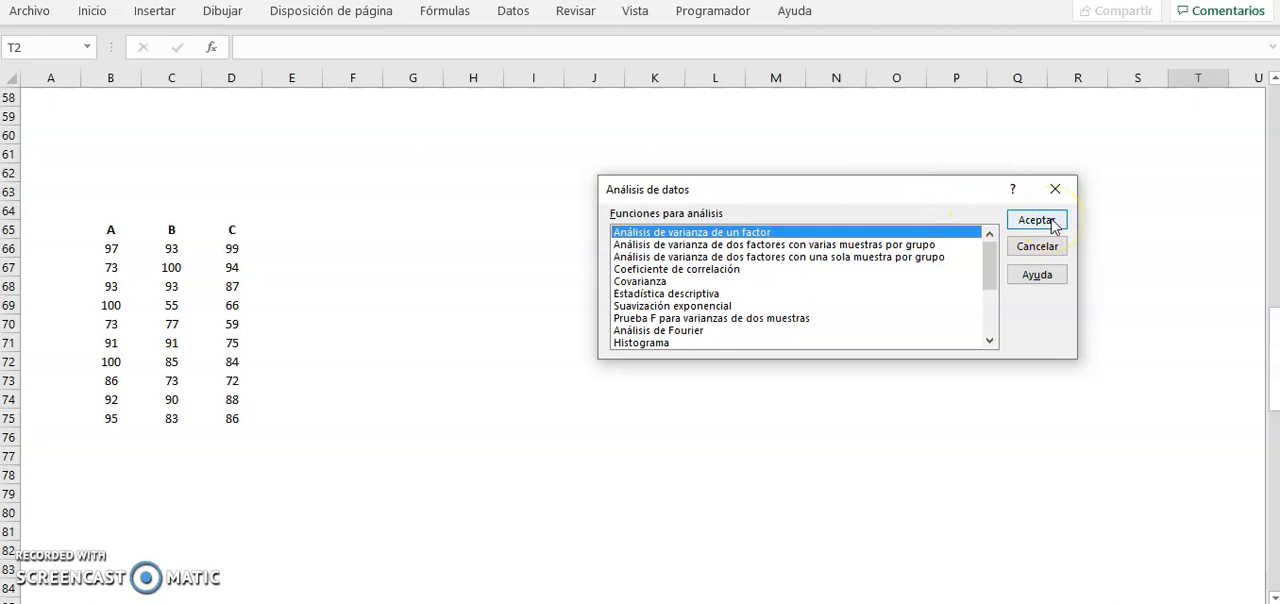
click(1050, 222)
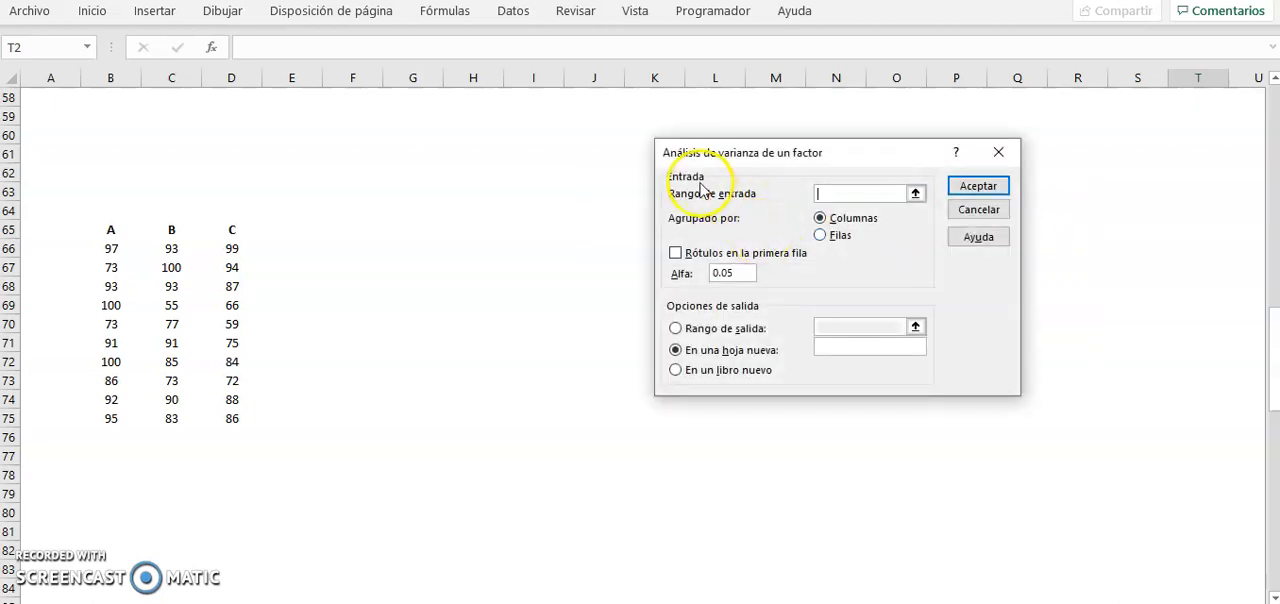
Step: Set the analysis input range to $B$65:$D$75 and mark the first row as labels
click(915, 193)
click(108, 233)
key(ctrl+shift+Right)
key(ctrl+shift+Down)
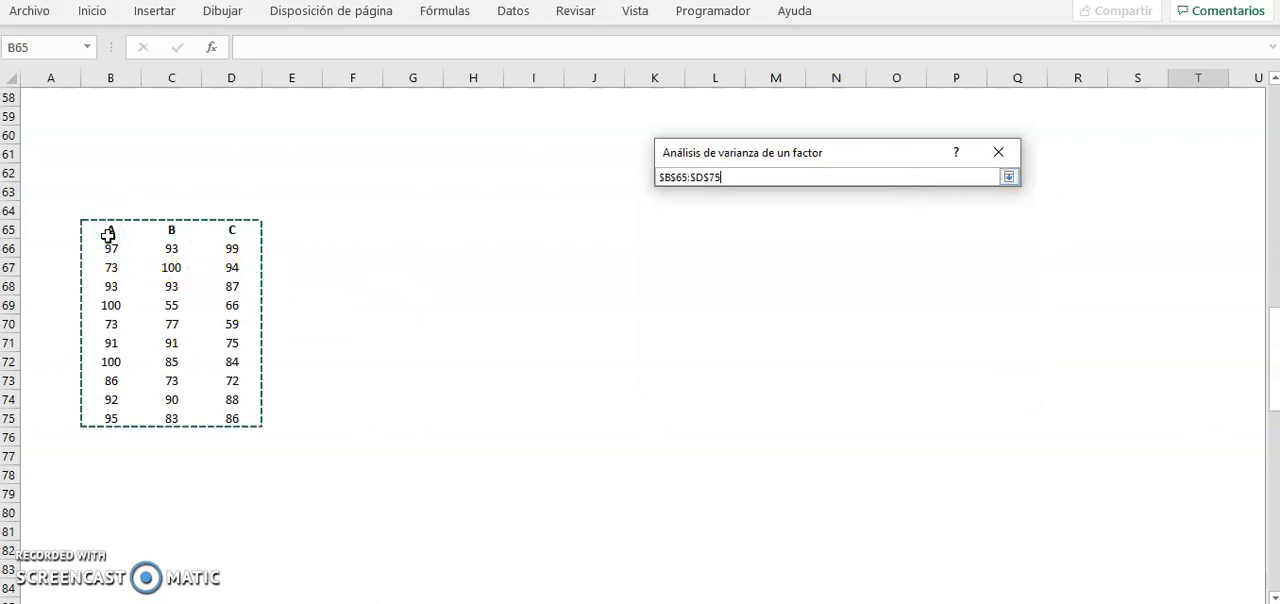
click(1008, 177)
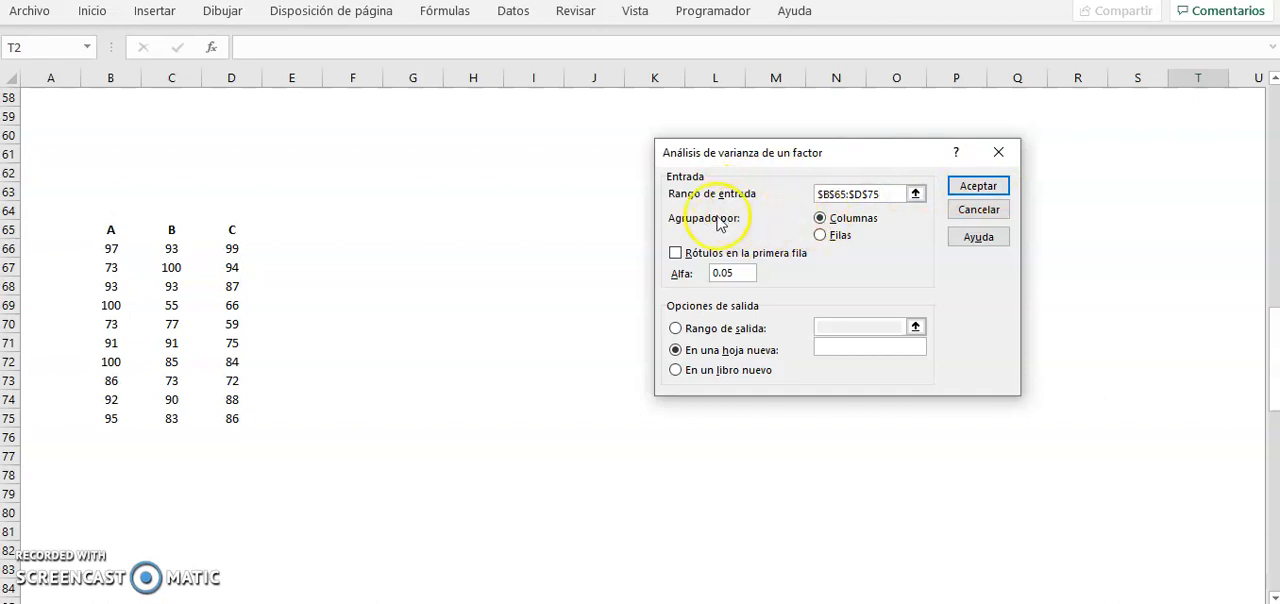
click(676, 255)
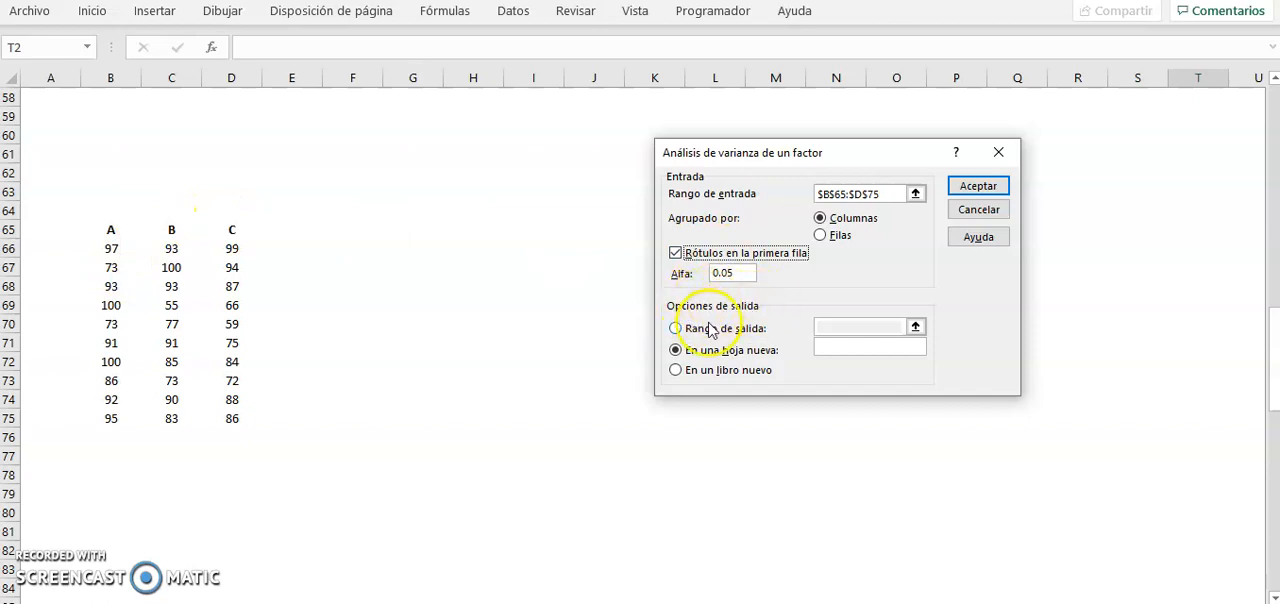
Step: Send the output to a range starting at $G$59 on this sheet and run the analysis of variance
click(677, 330)
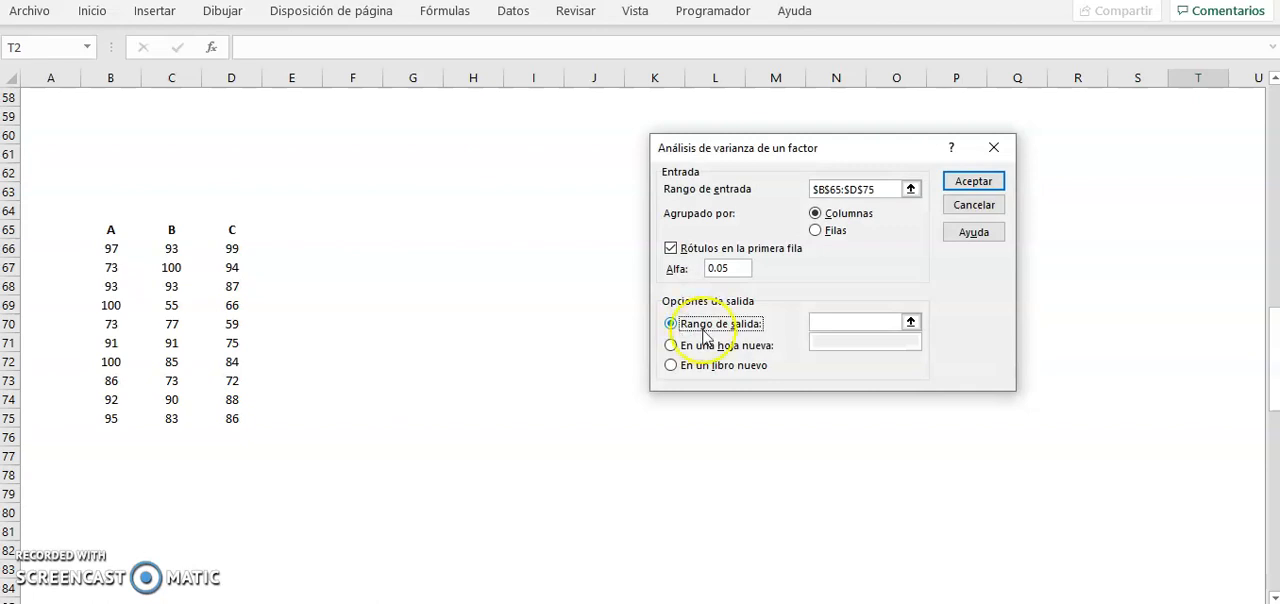
click(846, 325)
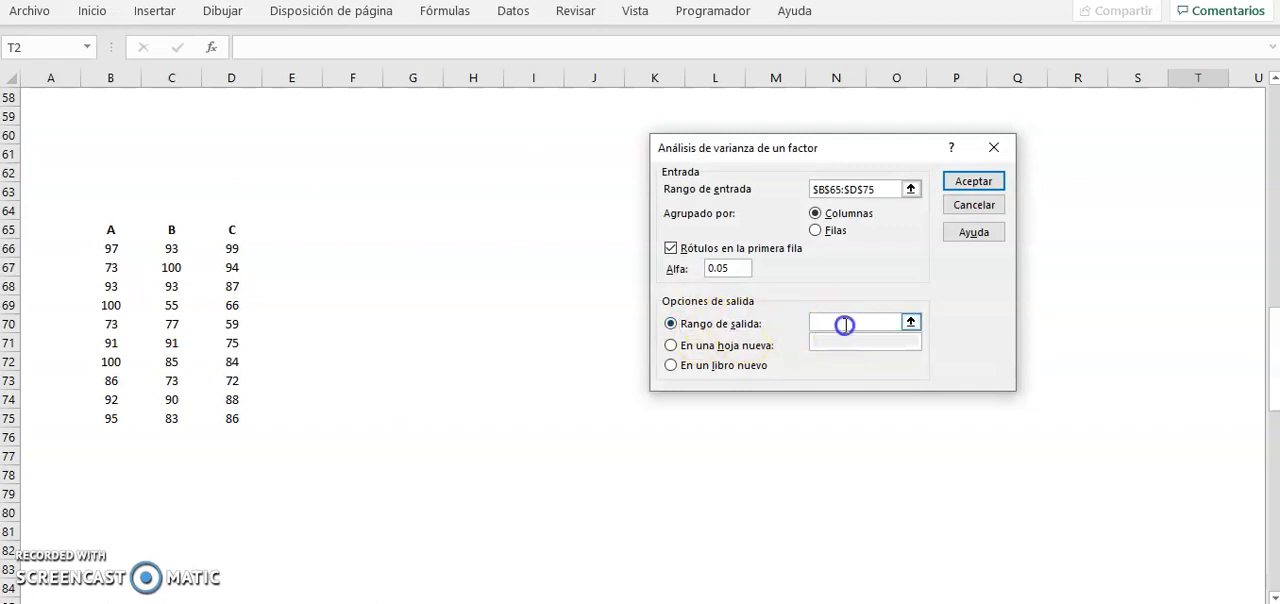
click(910, 322)
click(418, 212)
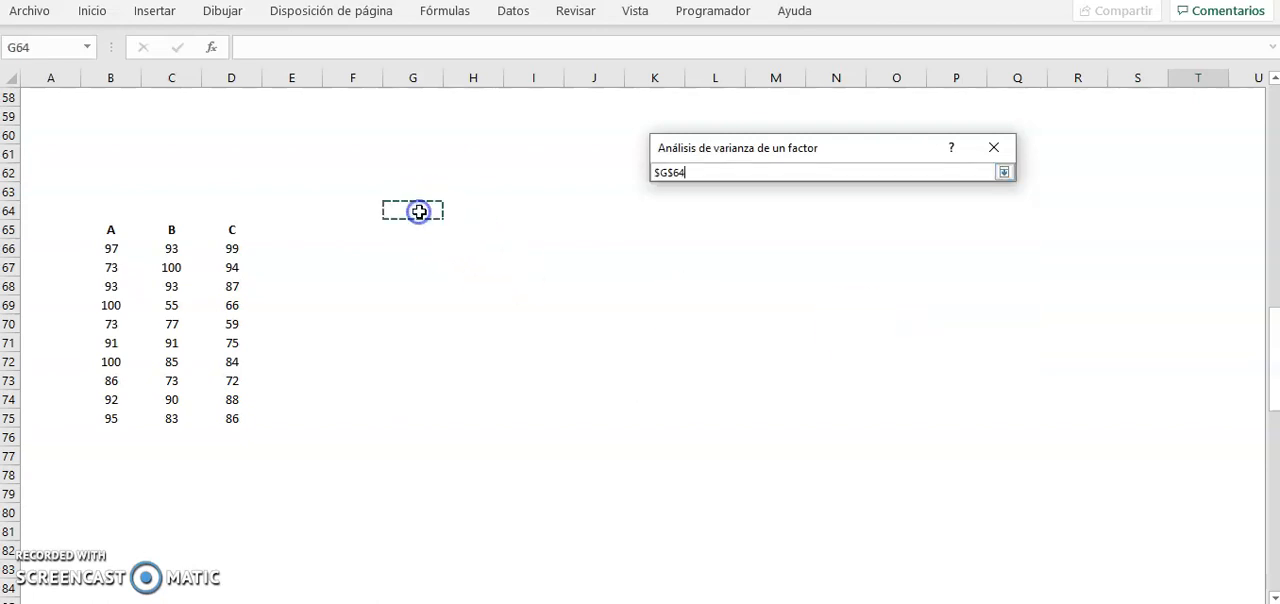
click(415, 151)
click(419, 116)
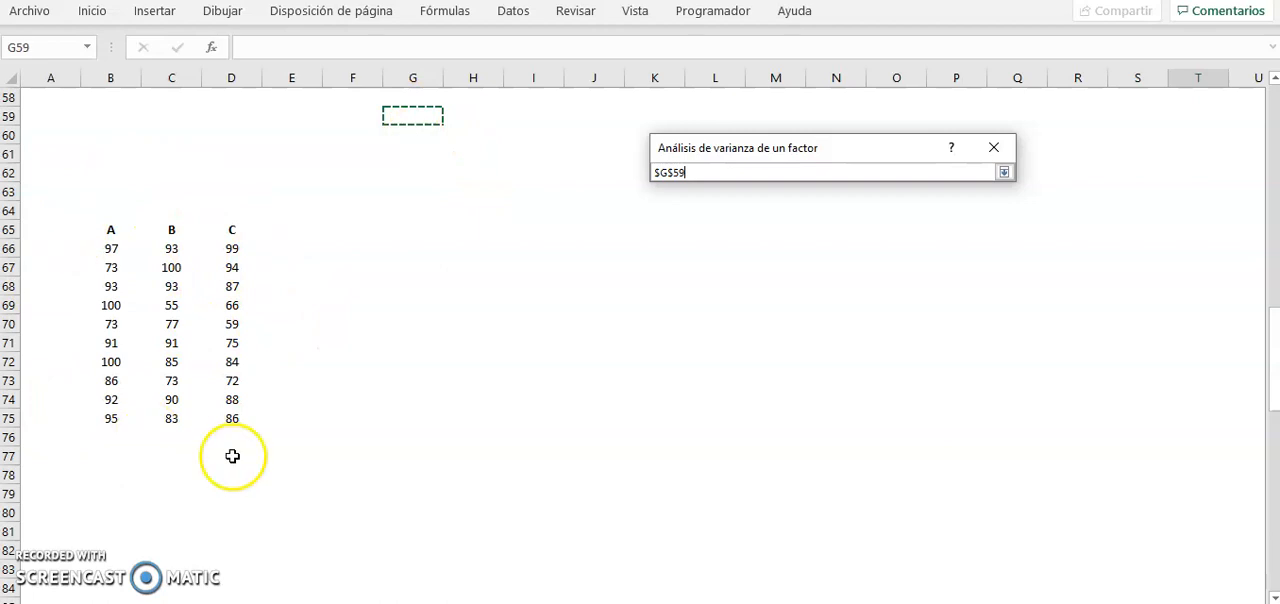
click(1003, 172)
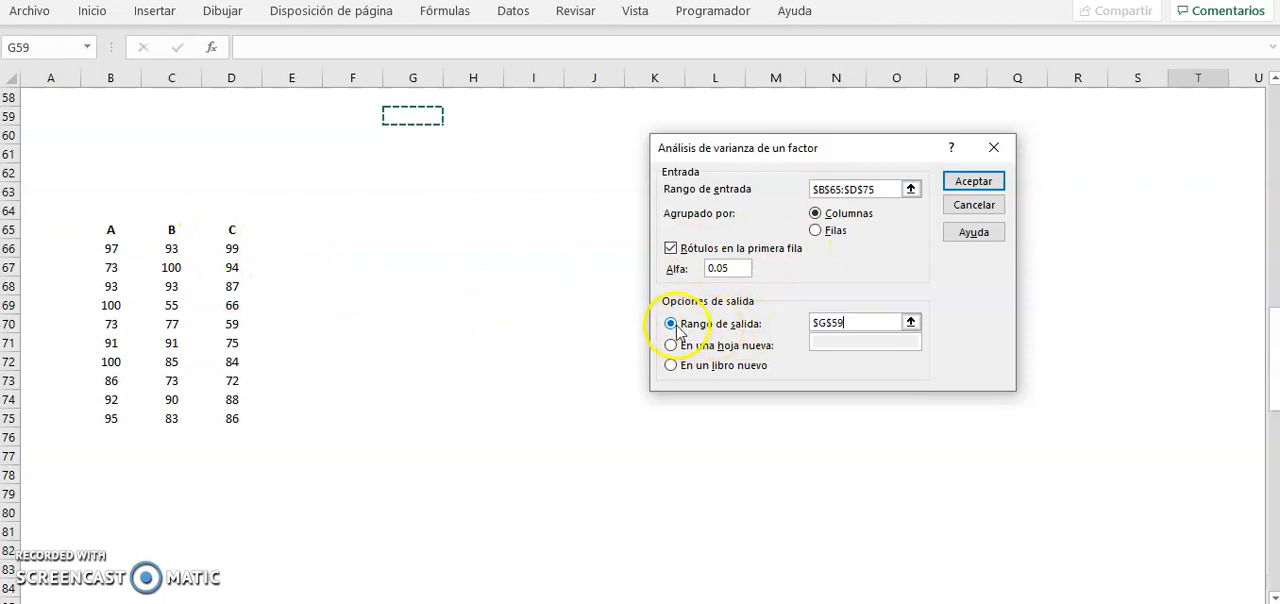
click(965, 182)
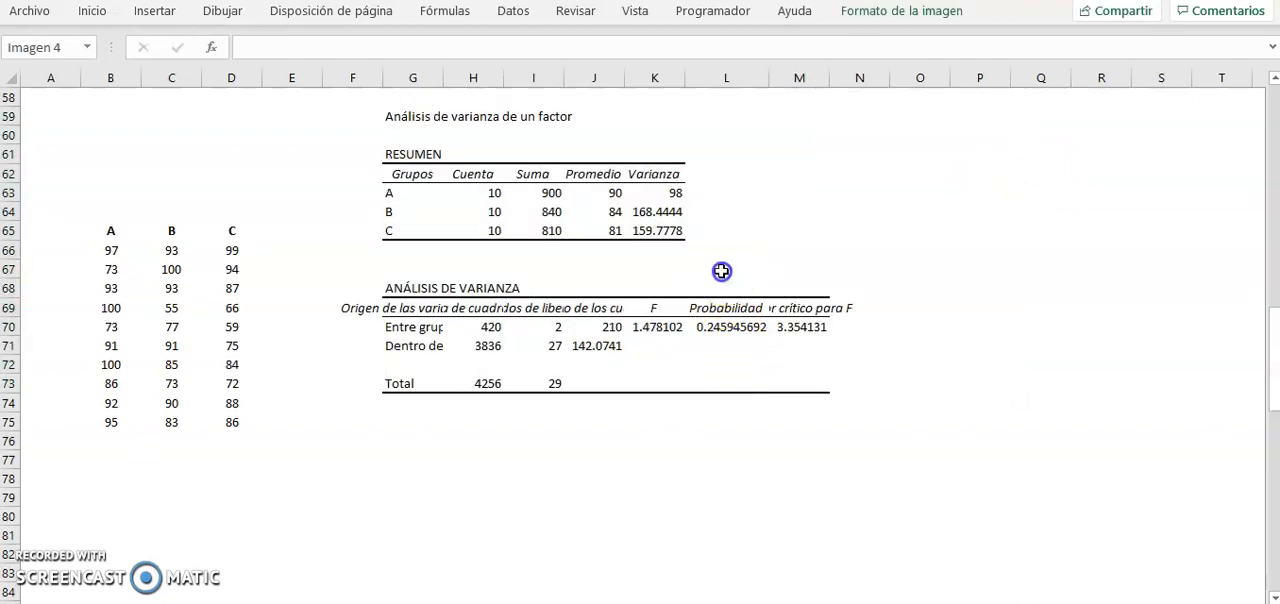
Step: Enter the label "Valor-p" in L68 above Probabilidad and fill cells L69:L70 with yellow
click(723, 286)
text(Valor-p)
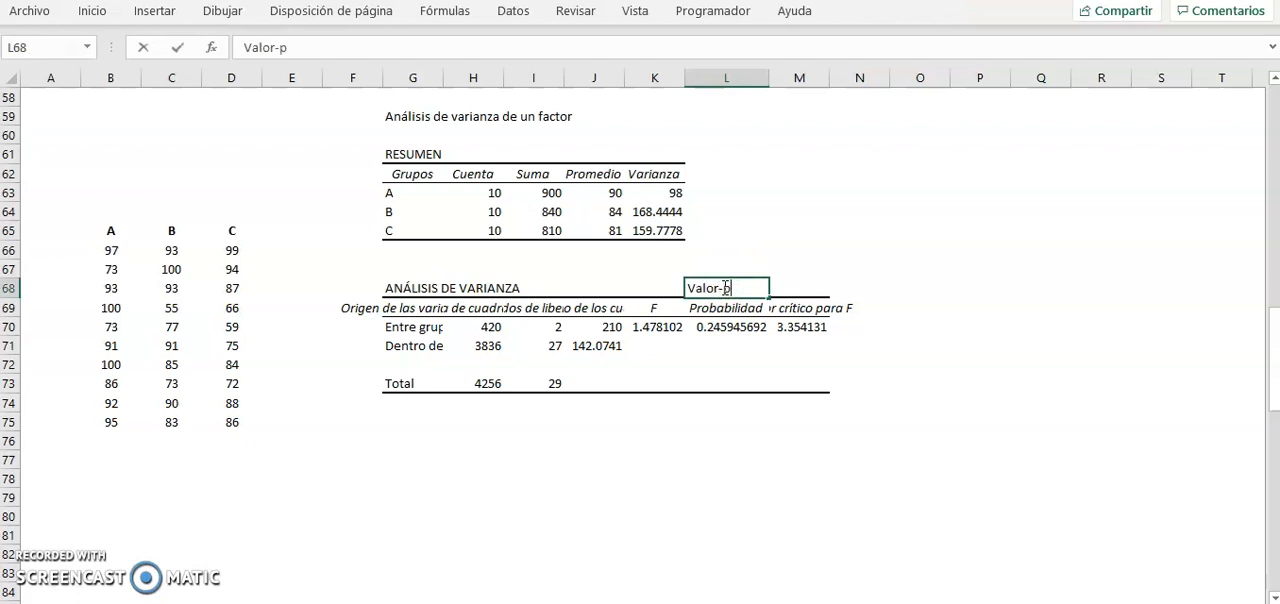
key(Return)
key(Up)
key(Down)
key(shift+Down)
right_click(724, 322)
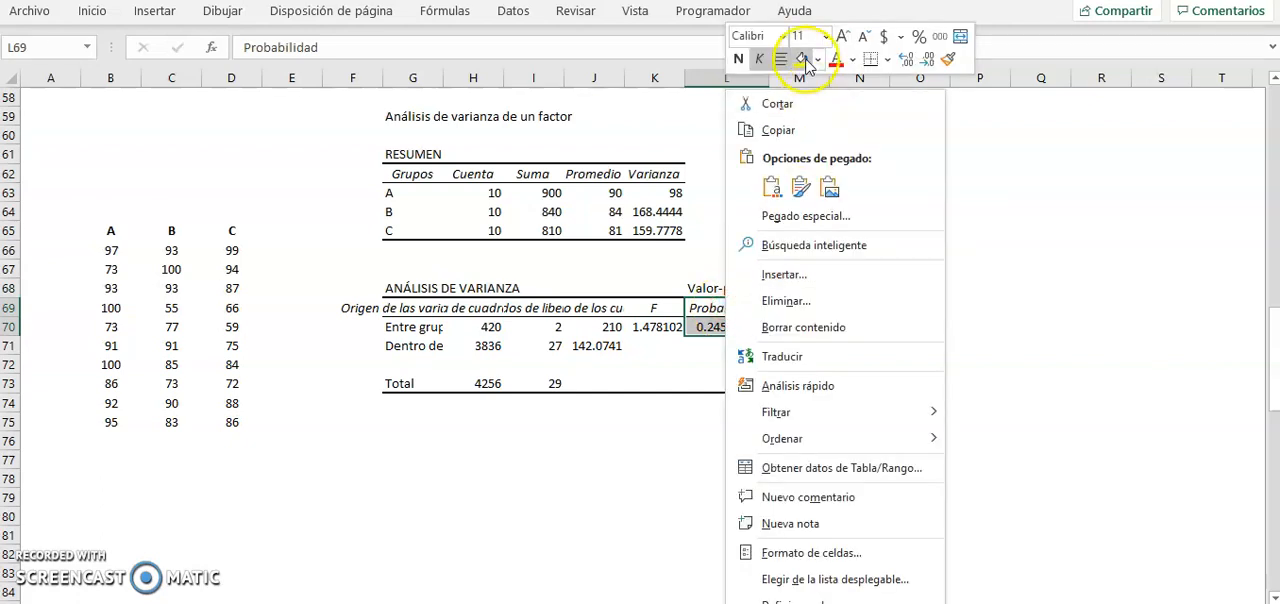
click(805, 61)
Step: Enter the label "alfa" in O69 and the value 0.05 in O70 beneath it
click(935, 304)
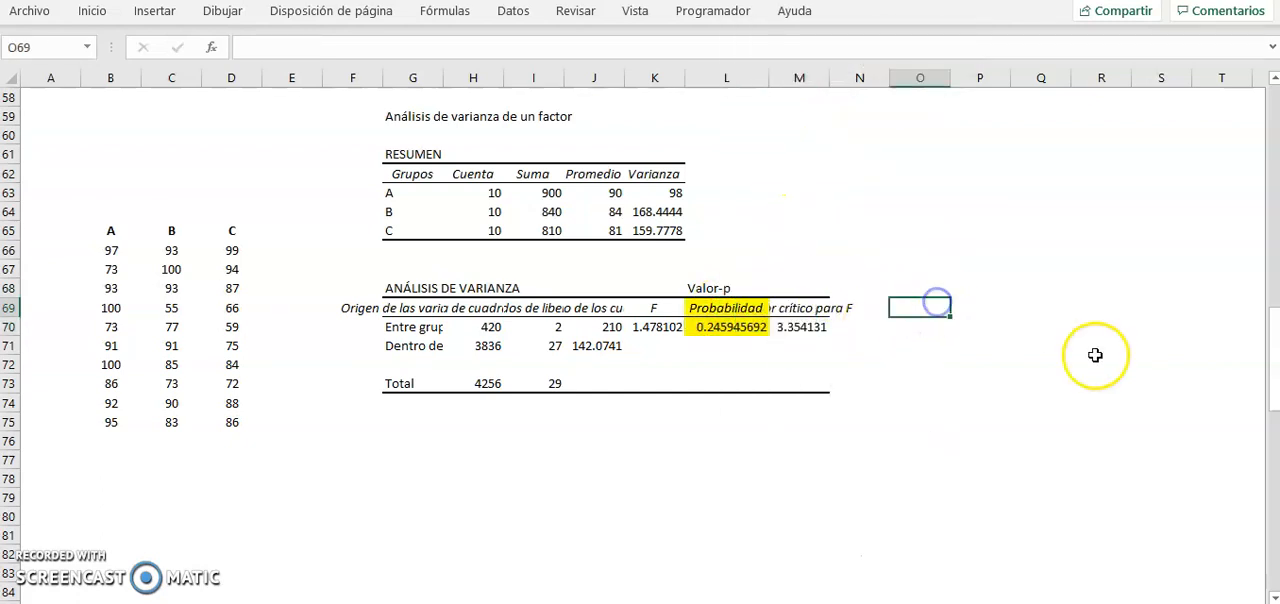
text(alfa)
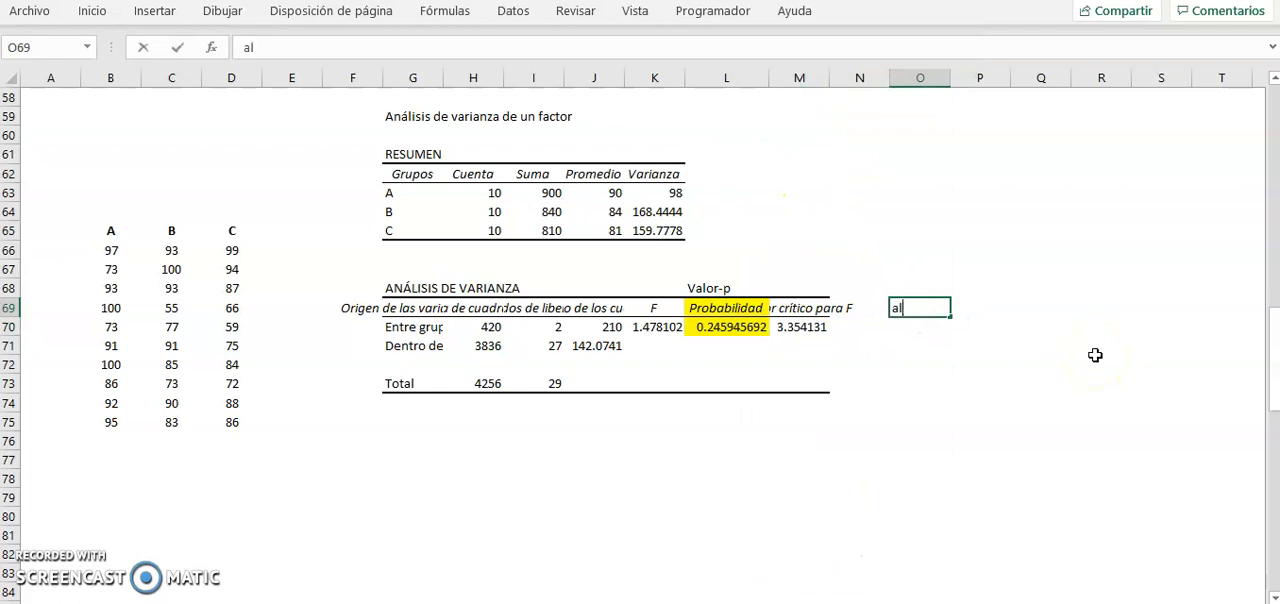
key(BackSpace)
key(Return)
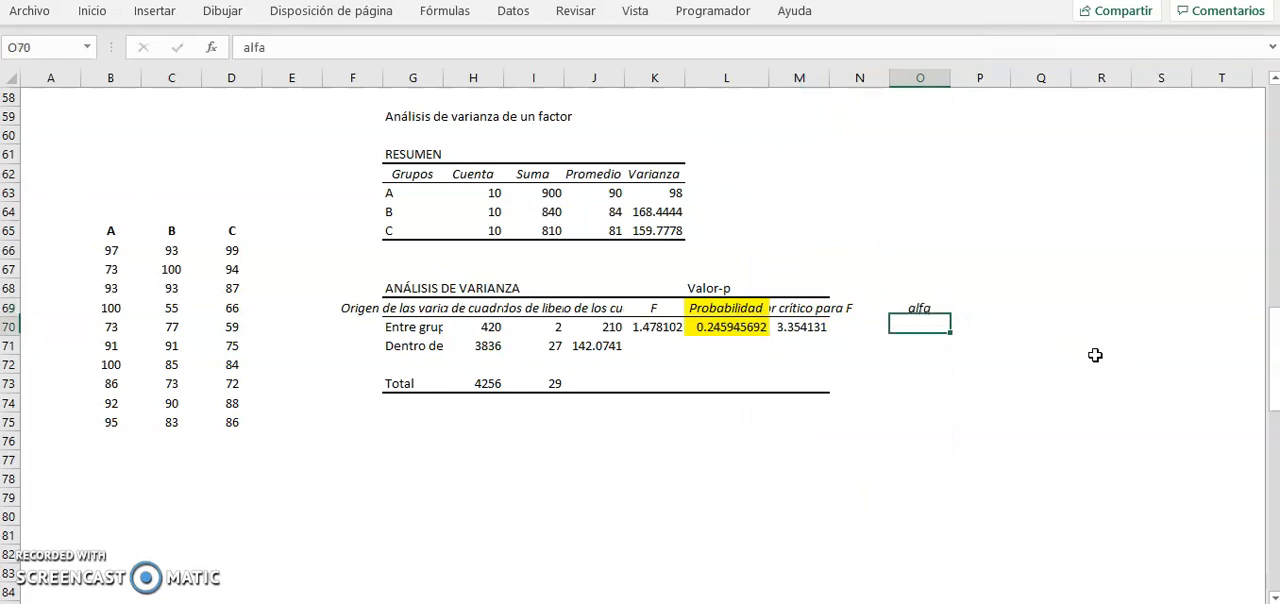
text(0.05)
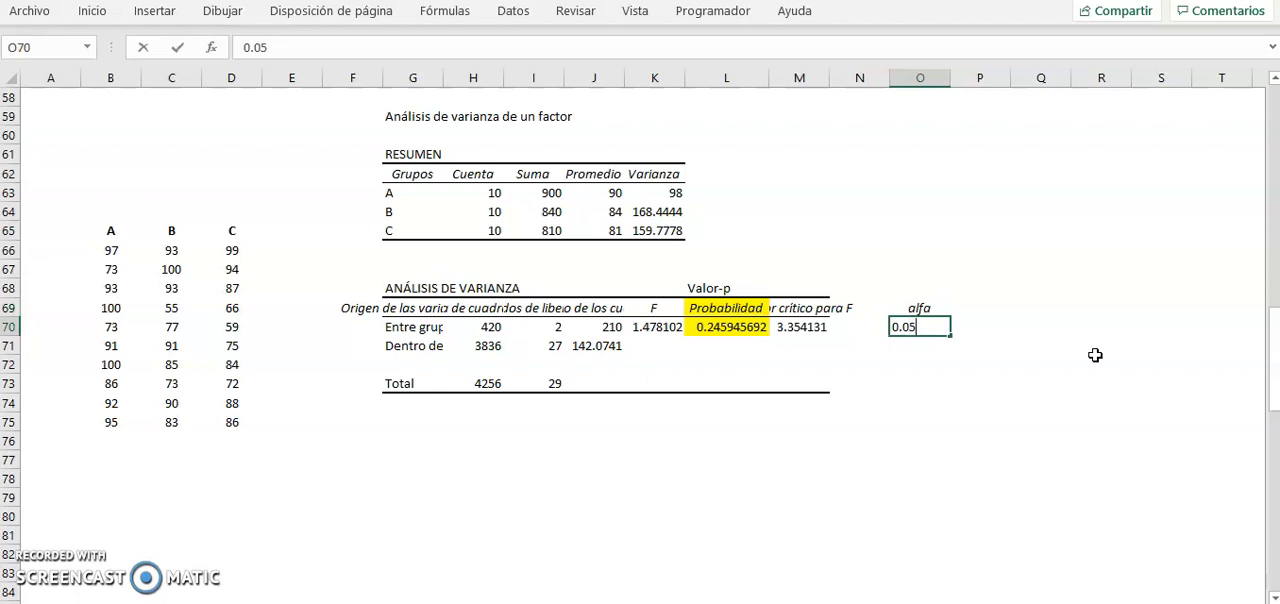
key(Return)
click(1003, 381)
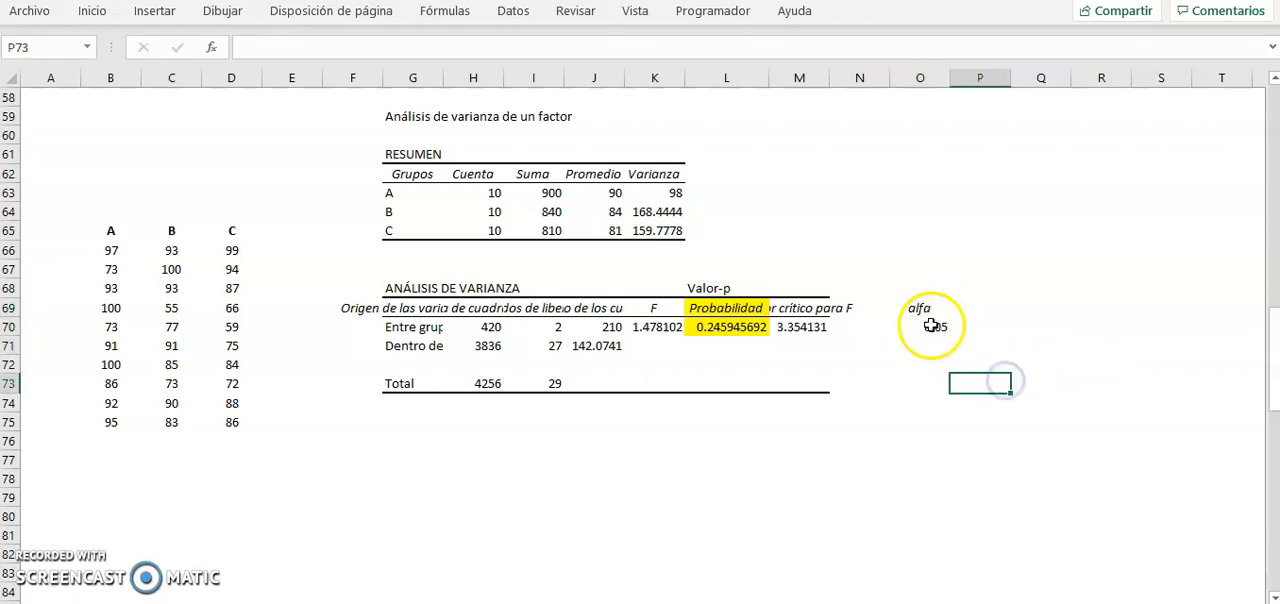
Step: Fill the alfa label and its value in O69:O70 with a blue theme colour
drag(928, 308, 930, 327)
right_click(930, 327)
click(1024, 59)
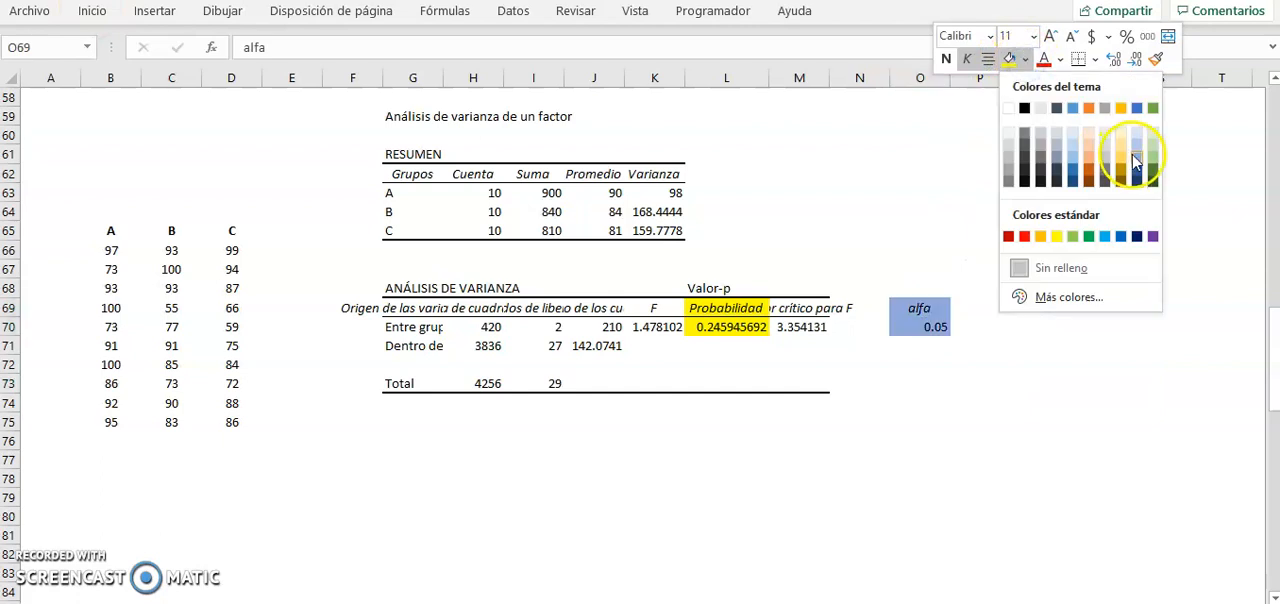
click(1137, 157)
click(783, 457)
Step: Enter the rounded p-value 0.2459 in L75 and the alpha value 0.05 in N75 for comparison
click(716, 426)
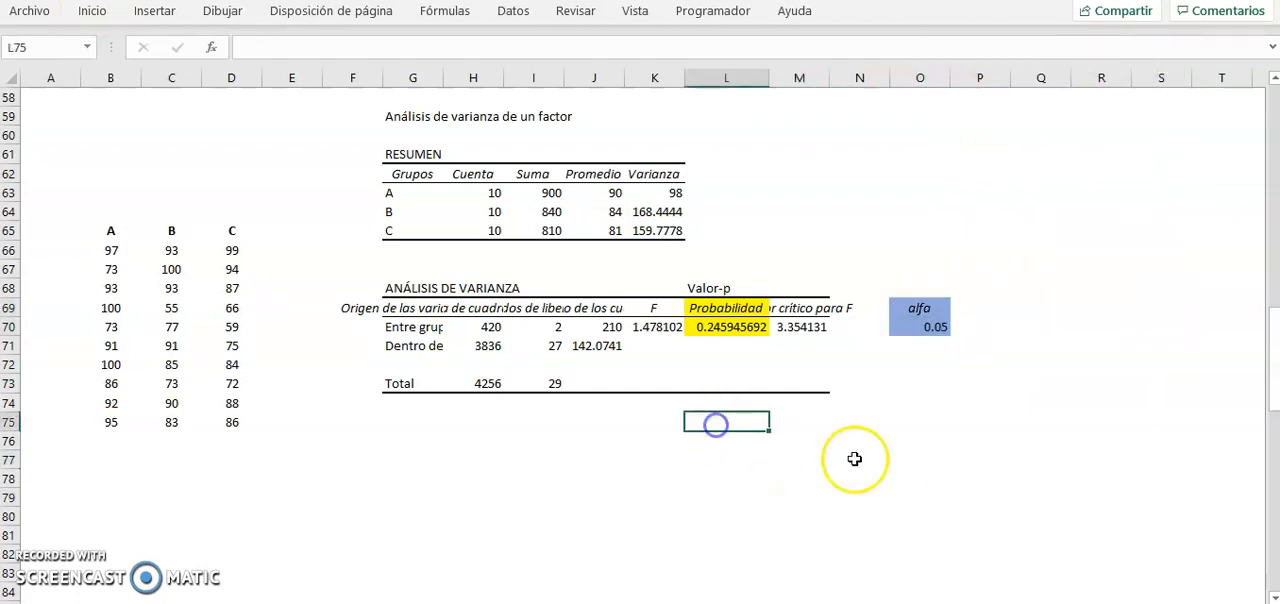
text(0)
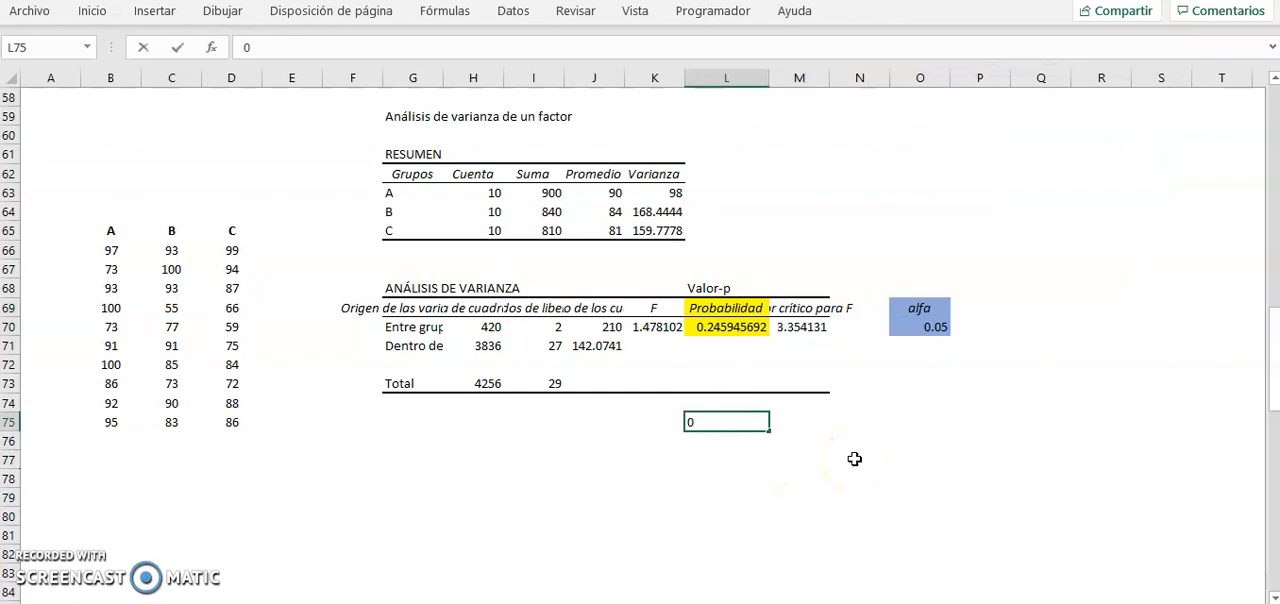
text(.24)
key(Tab)
key(Tab)
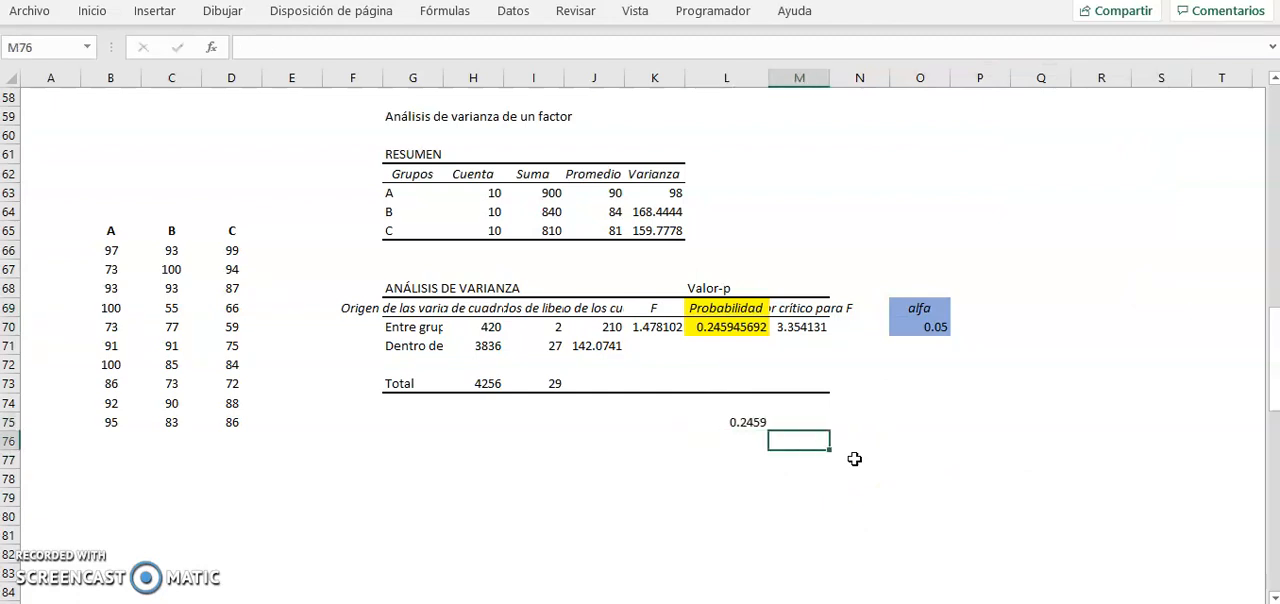
text(0.05)
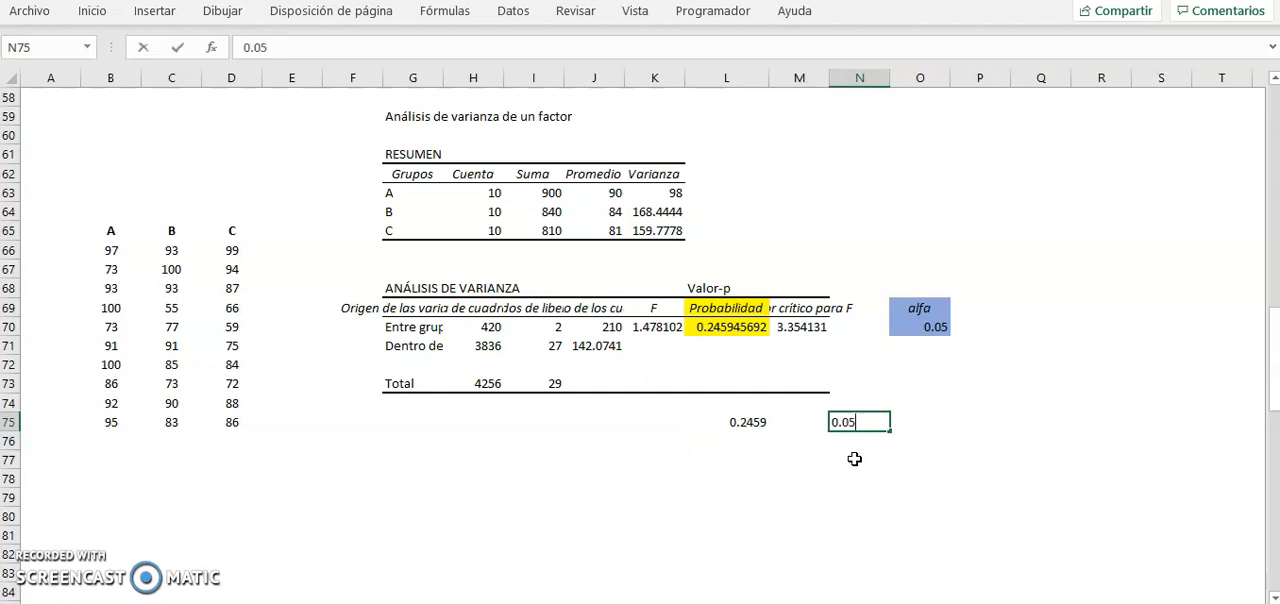
key(Left)
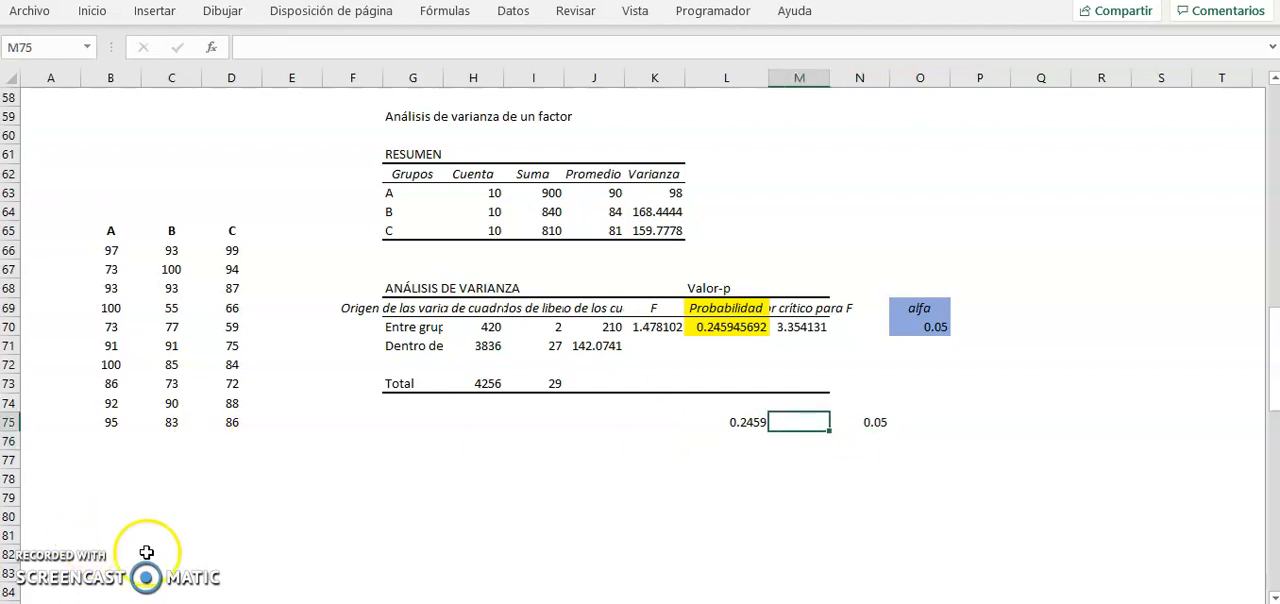
Step: Put a ">" sign in M75 between the two compared values and centre it in the cell
key(Return)
key(Up)
right_click(809, 421)
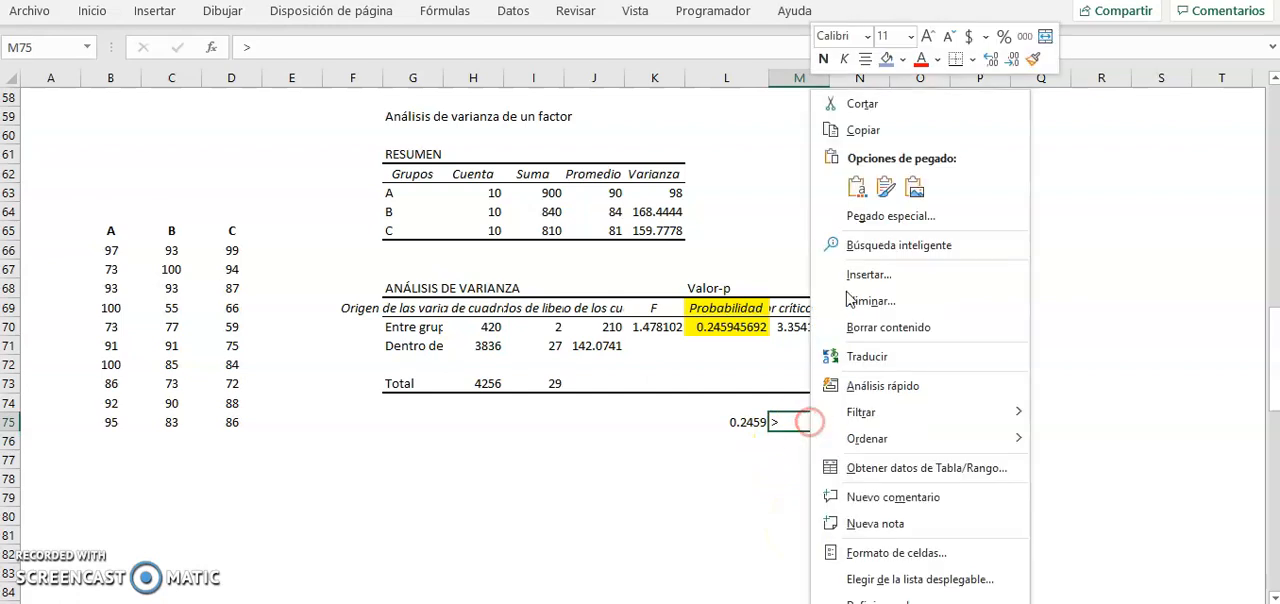
click(866, 60)
Step: Paste the copied REGLA DE RECHAZO image below the compared values, starting at column F
click(343, 497)
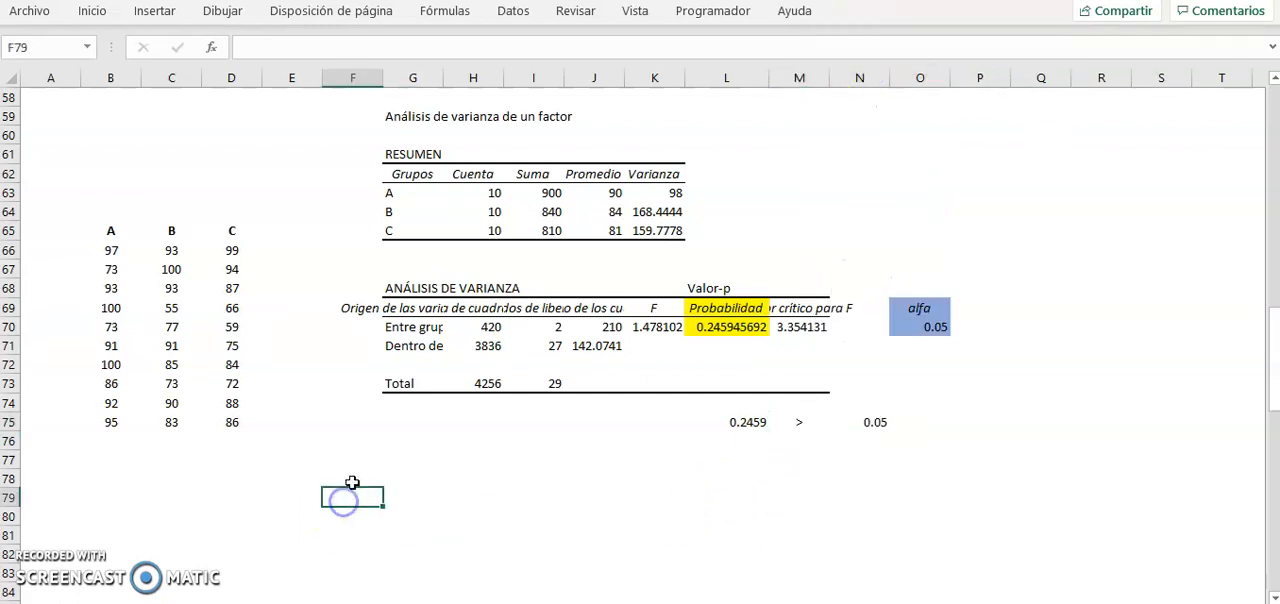
key(ctrl+v)
click(996, 510)
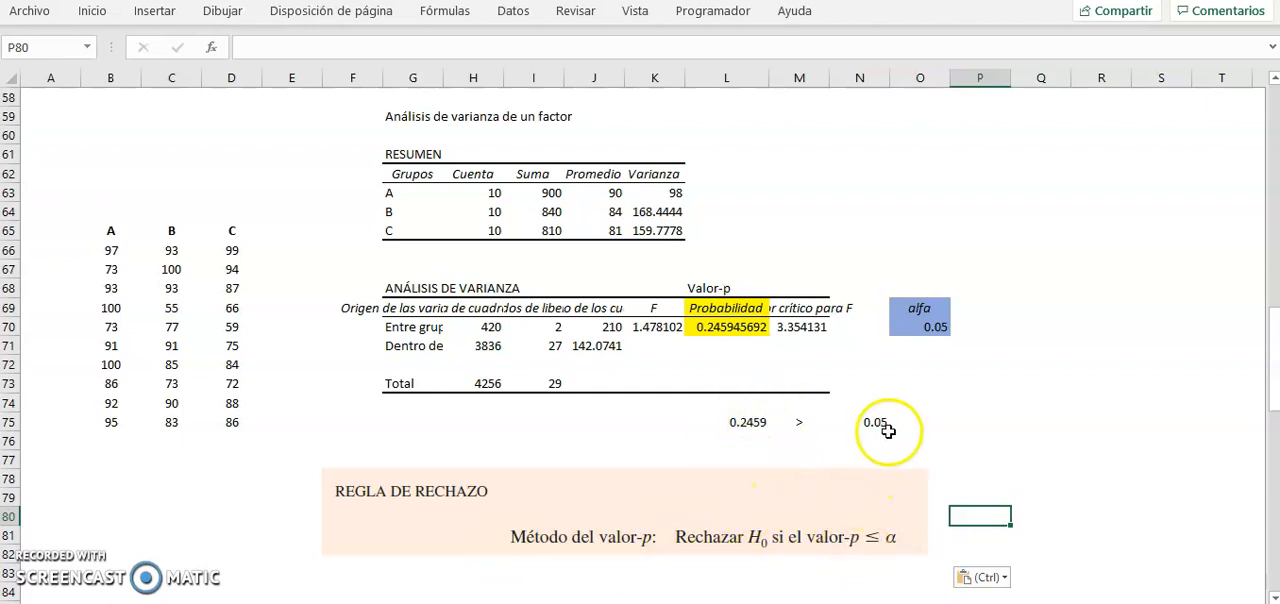
Step: Enter "Se acepta la hipótesis nula" in L77 and move the REGLA DE RECHAZO image down, clear of that text
click(760, 457)
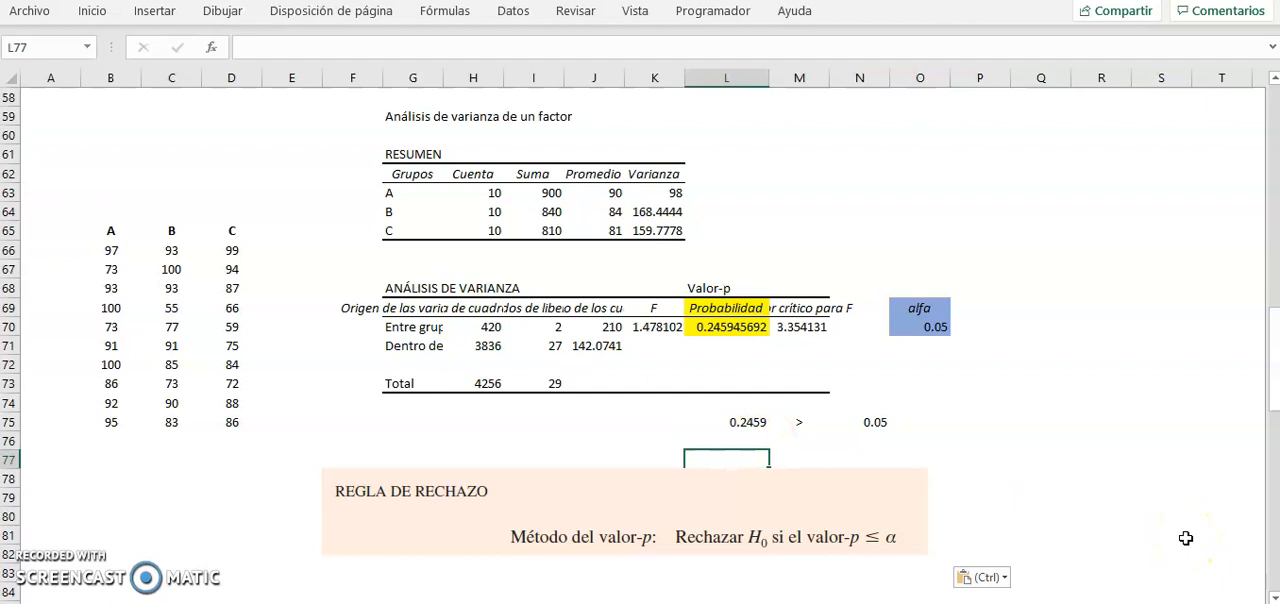
text(S)
key(BackSpace)
key(BackSpace)
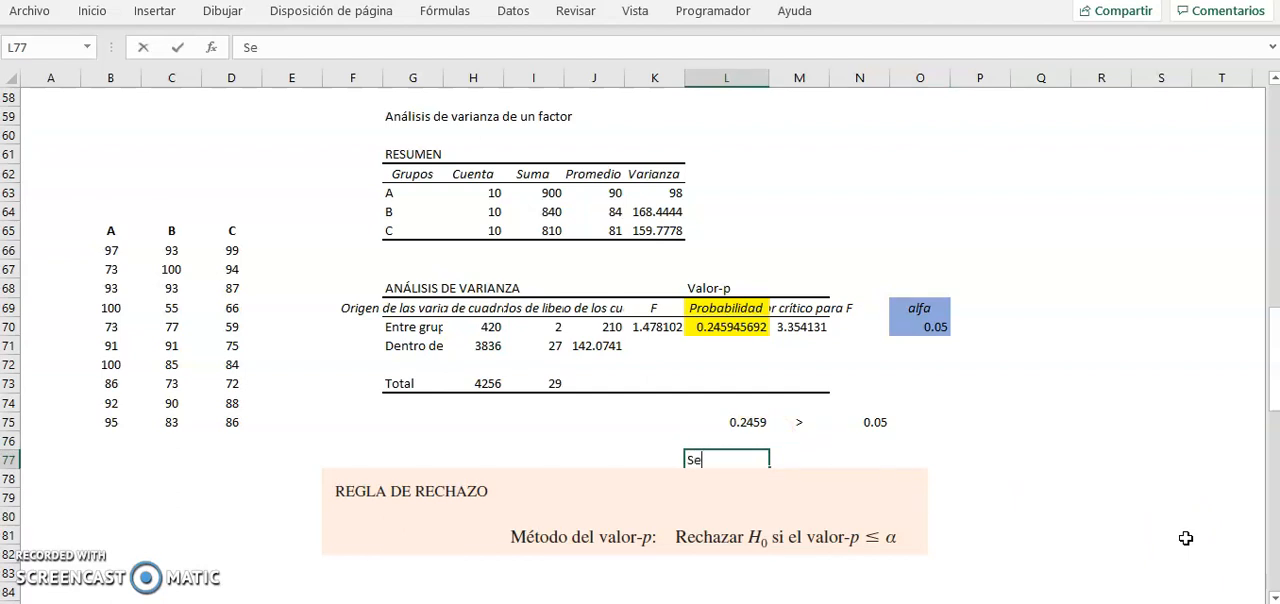
text(acepta la hipót)
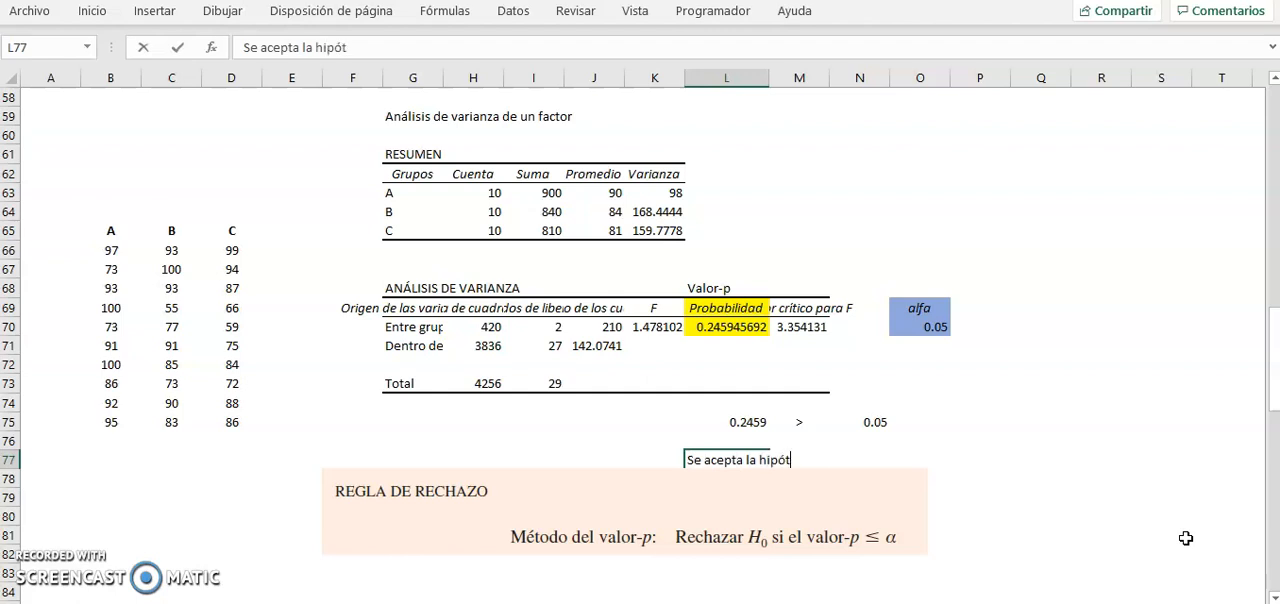
text(esis nula)
key(Return)
drag(500, 506, 489, 528)
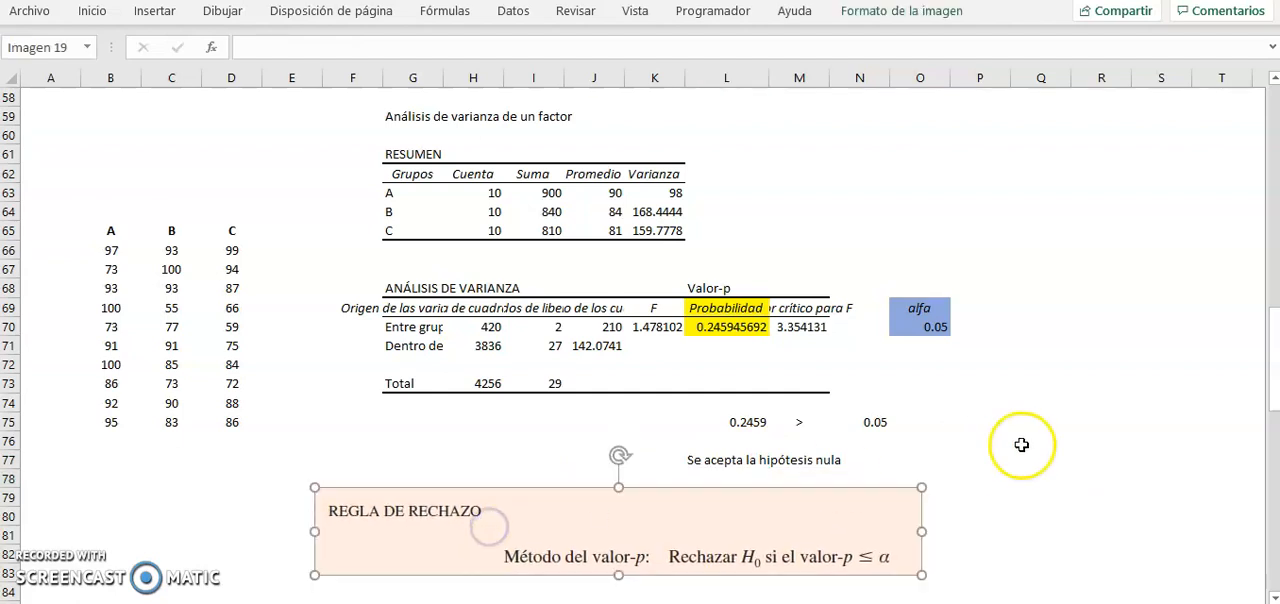
Step: Enter the conclusion "Todas las medias son iguales." in P77, beside the null hypothesis statement
click(990, 459)
text(Todas las medias son ingu)
key(BackSpace)
key(BackSpace)
key(BackSpace)
text(guale)
key(Return)
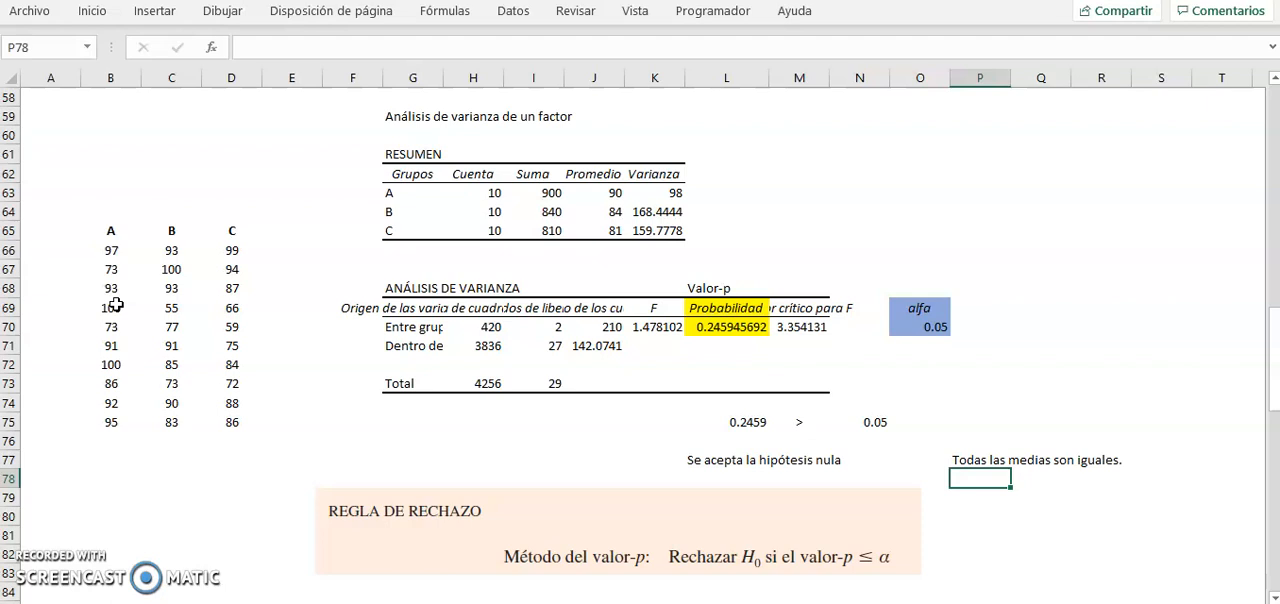
Step: Merge and centre B64:D64 above the A, B and C data headers and enter the heading "Método"
click(112, 208)
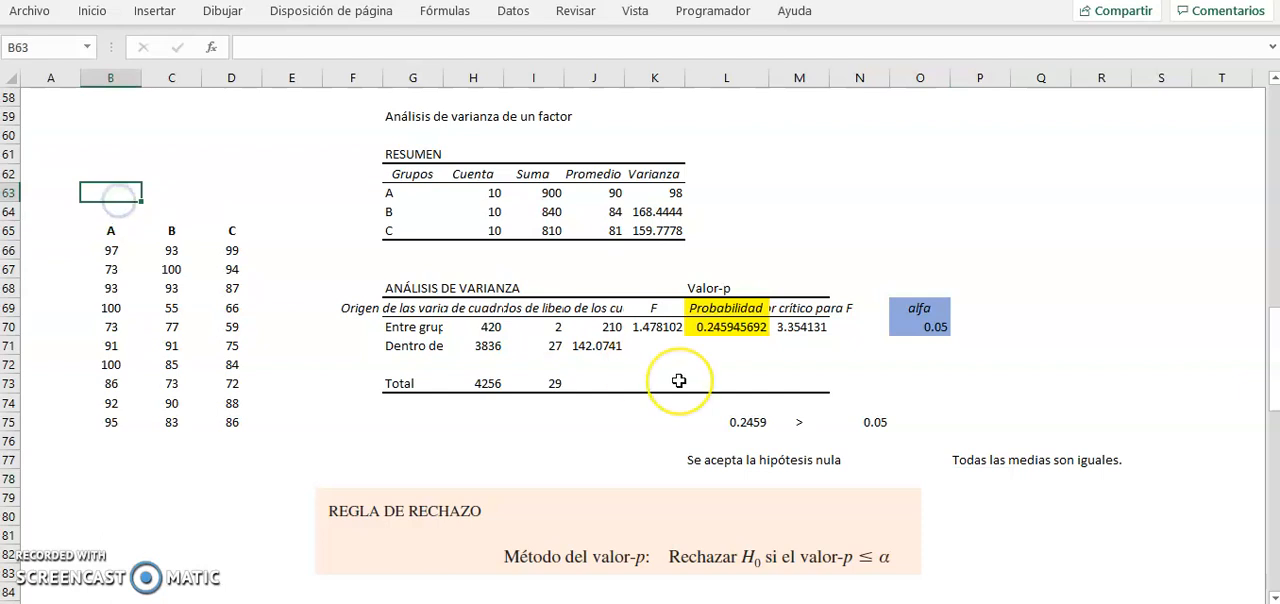
drag(110, 211, 235, 212)
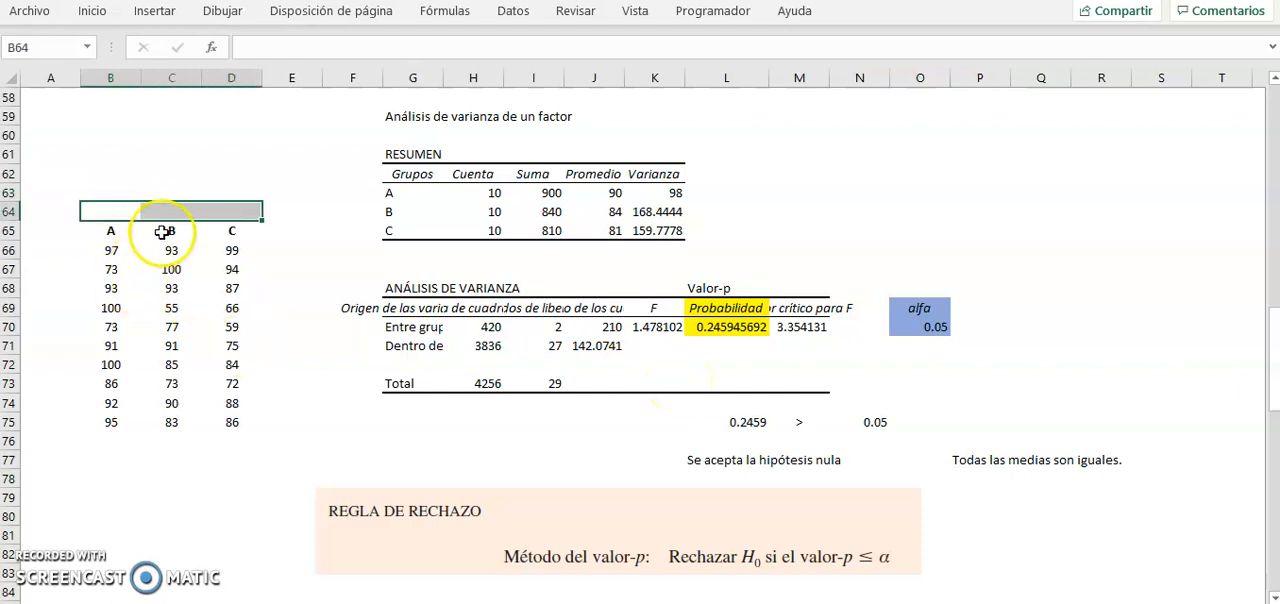
right_click(180, 218)
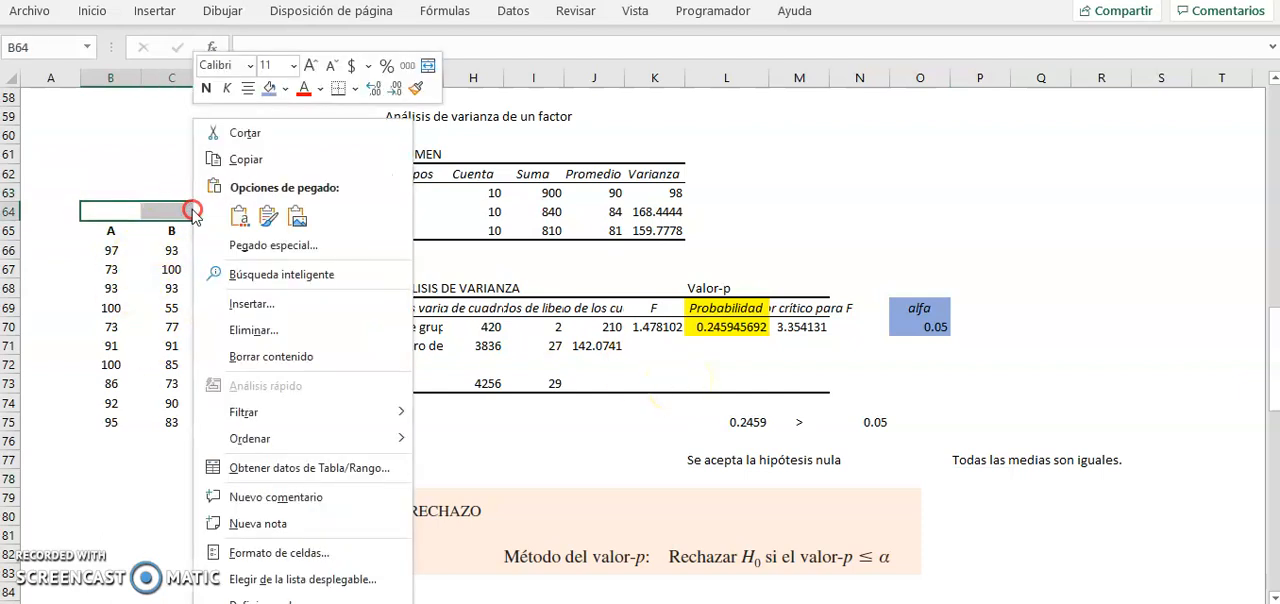
click(427, 65)
click(241, 210)
text(Método)
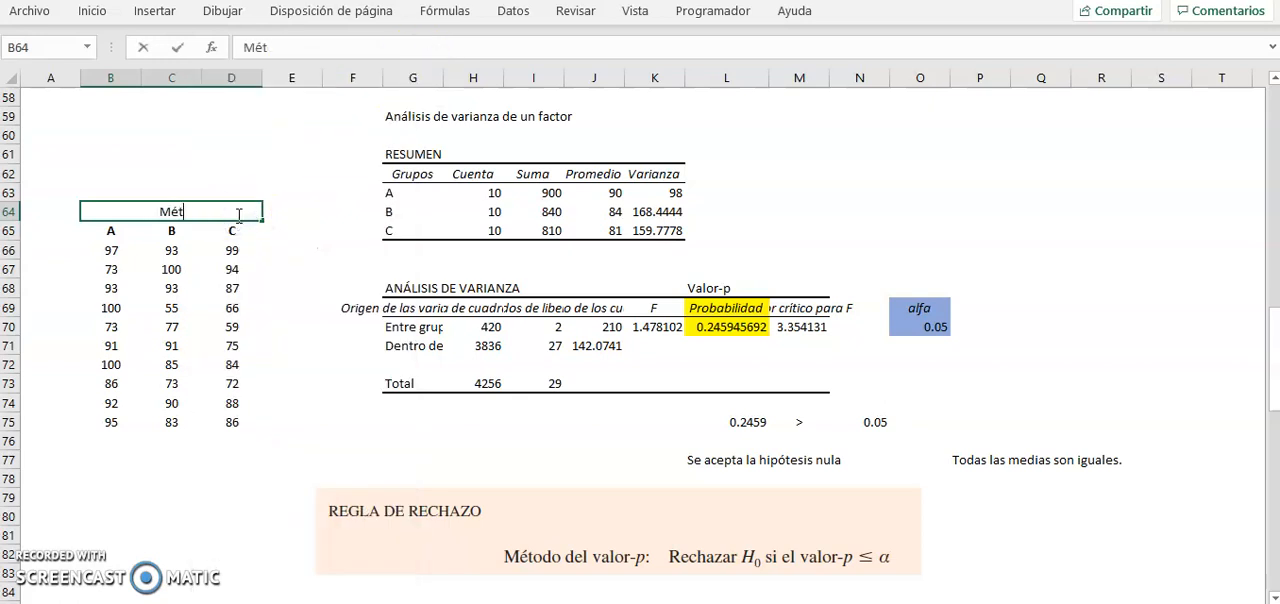
key(Return)
key(Right)
key(Right)
key(Down)
key(Left)
key(Up)
key(Left)
key(Right)
key(Right)
key(Left)
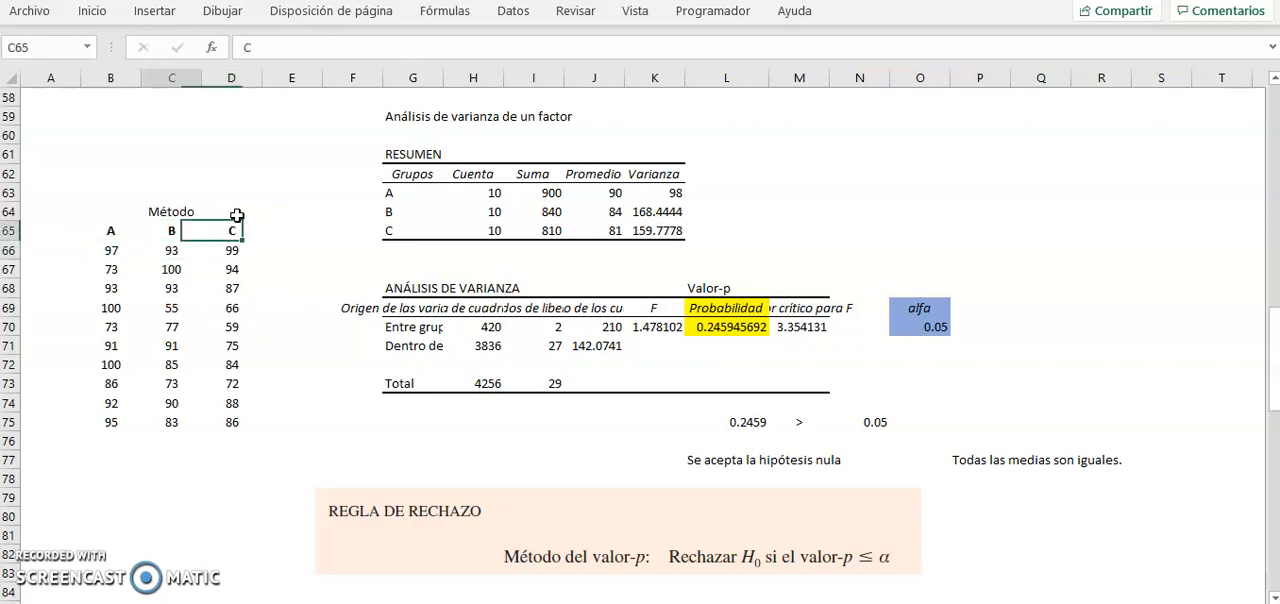
key(Up)
scroll(286, 378, up, 15)
scroll(557, 414, down, 16)
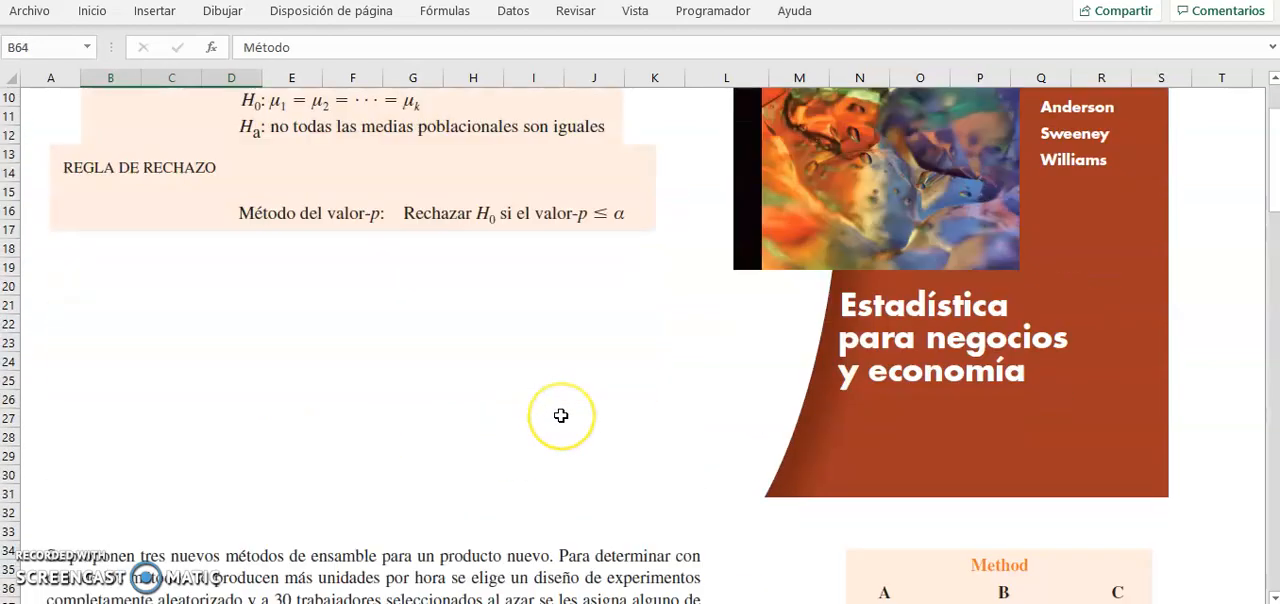
Step: Enter the second conclusion "El factor no afecta." in P78, below the statement about the means
scroll(561, 415, down, 1)
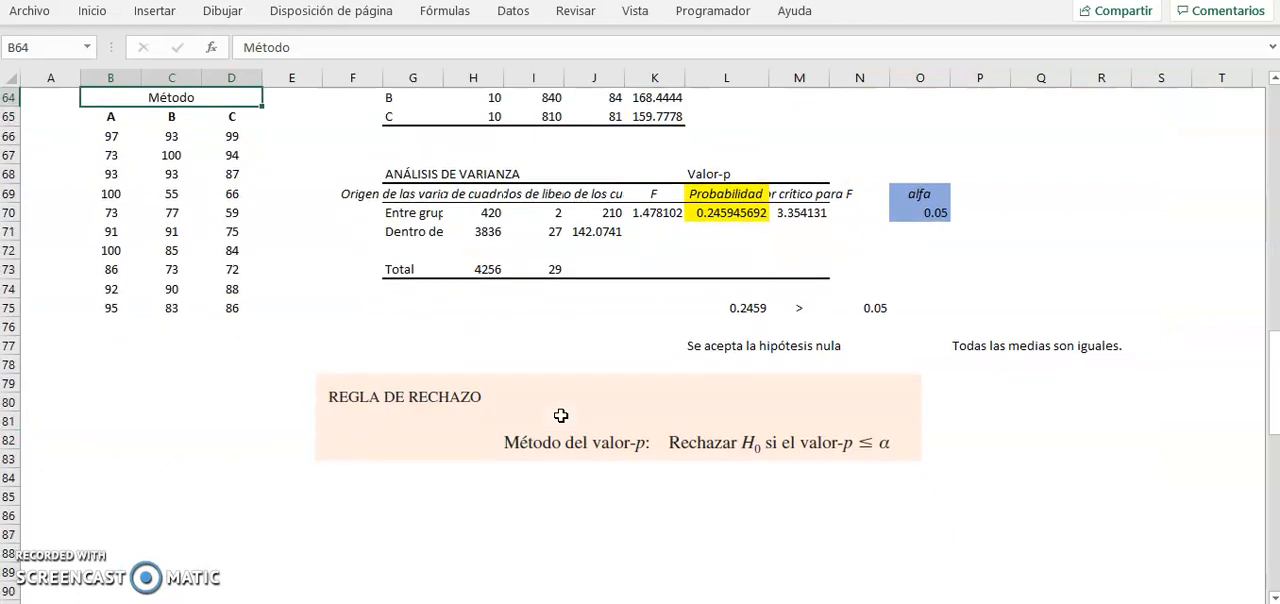
click(960, 345)
click(975, 364)
text(El facto)
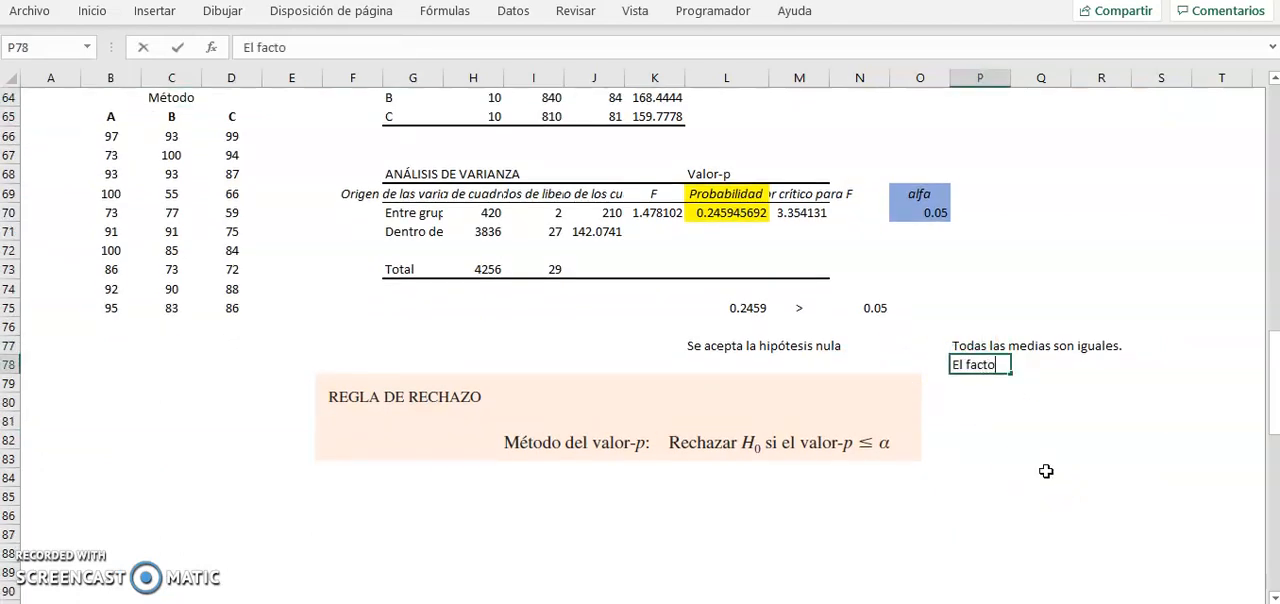
text(r no afecta.)
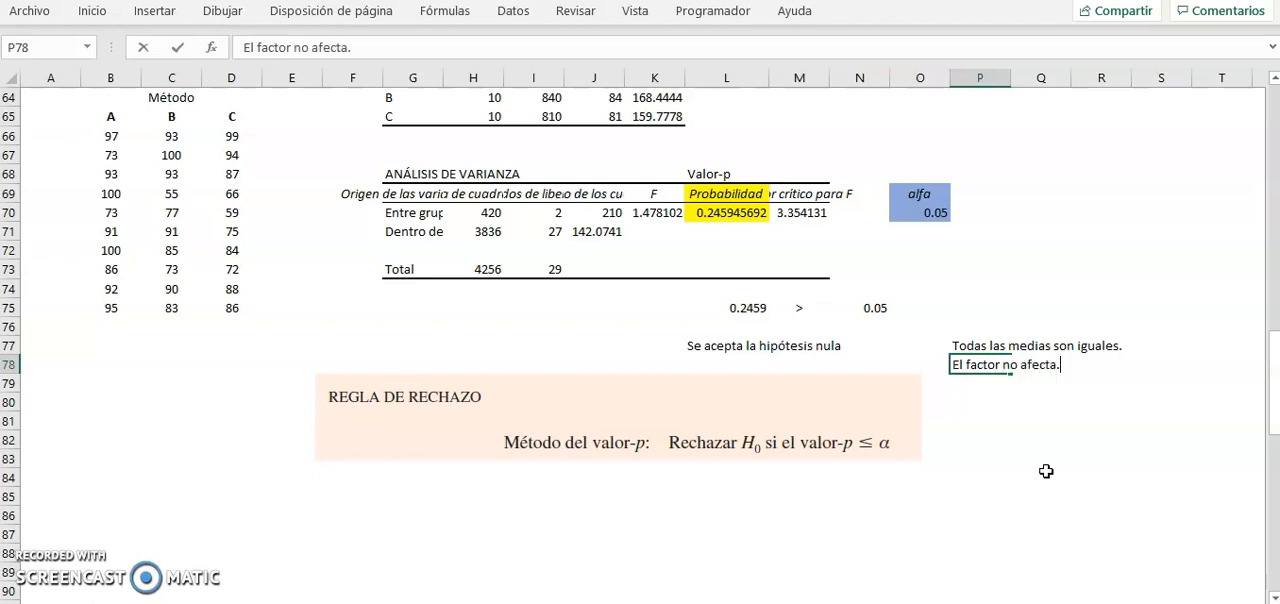
key(Return)
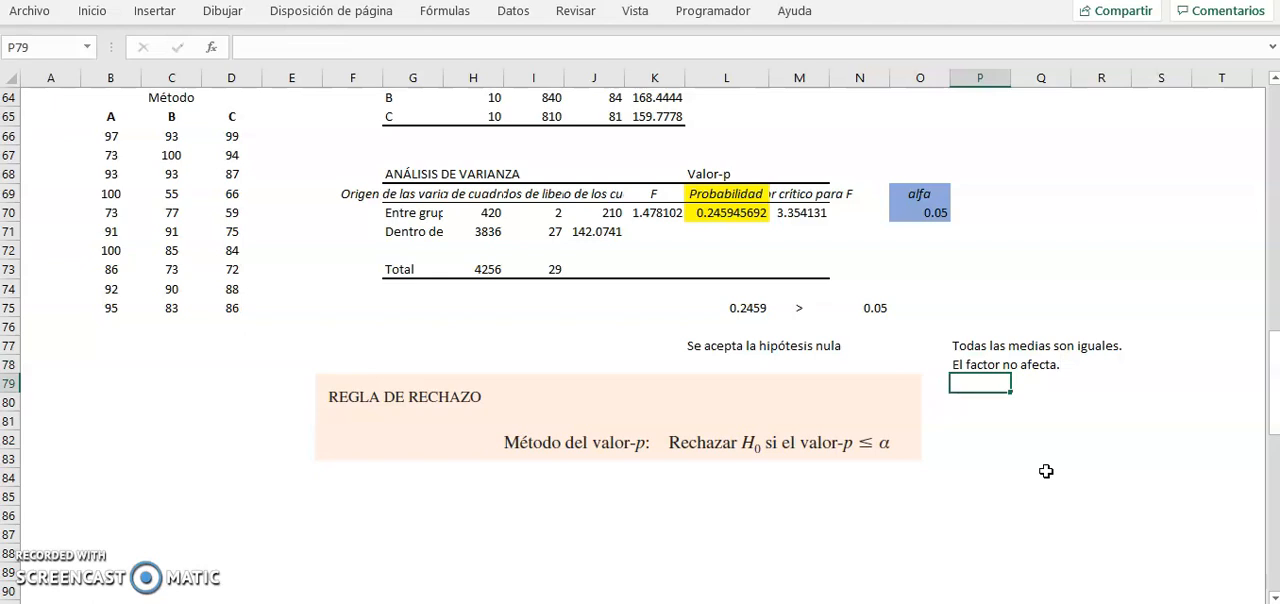
Step: Enter the final conclusion across two cells: "El método no afecta en el promedio de" in P79 and "unidades por hora." in P80
text(El método no afec)
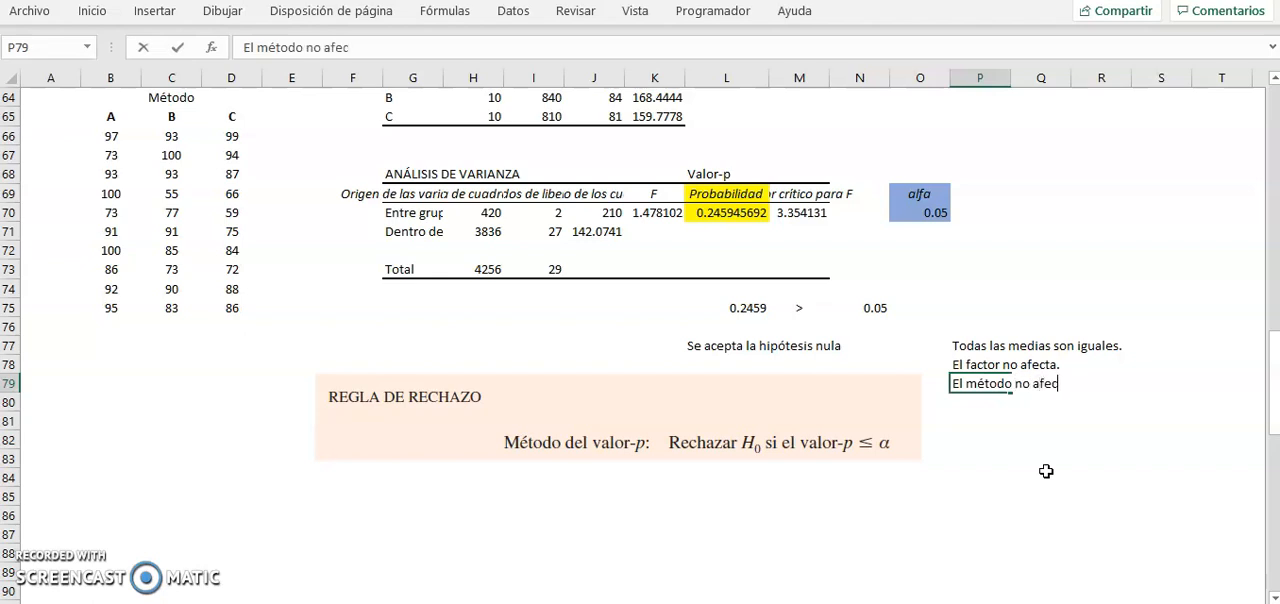
text(ta en el promedio de)
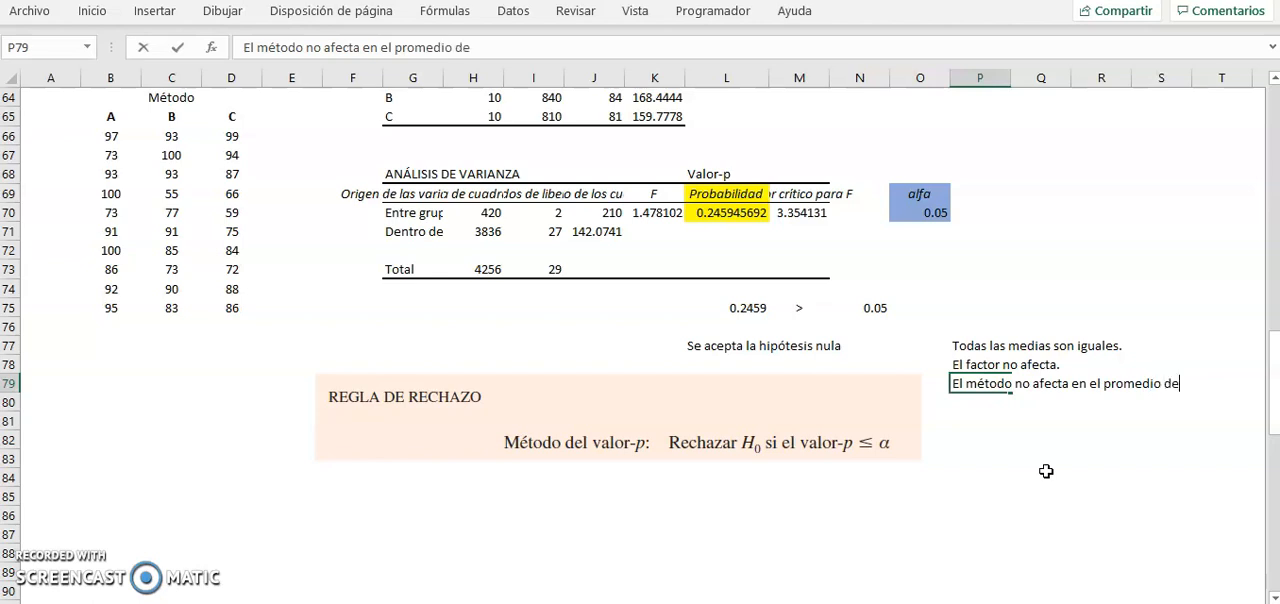
key(Return)
text(unidades)
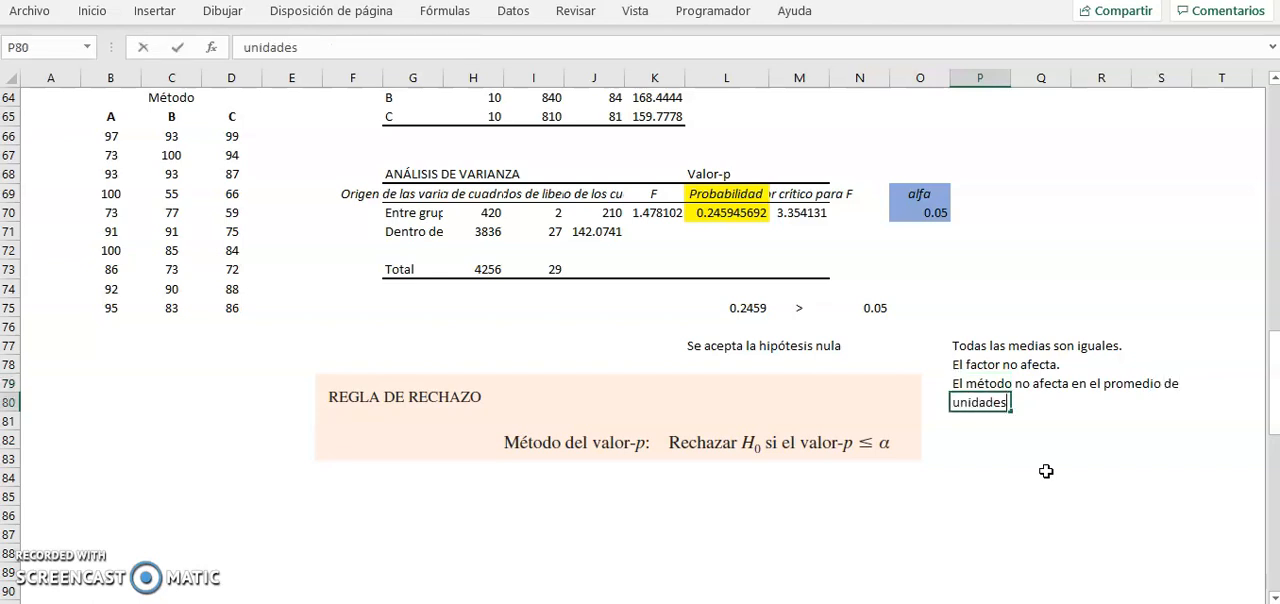
text( por hora.)
key(Return)
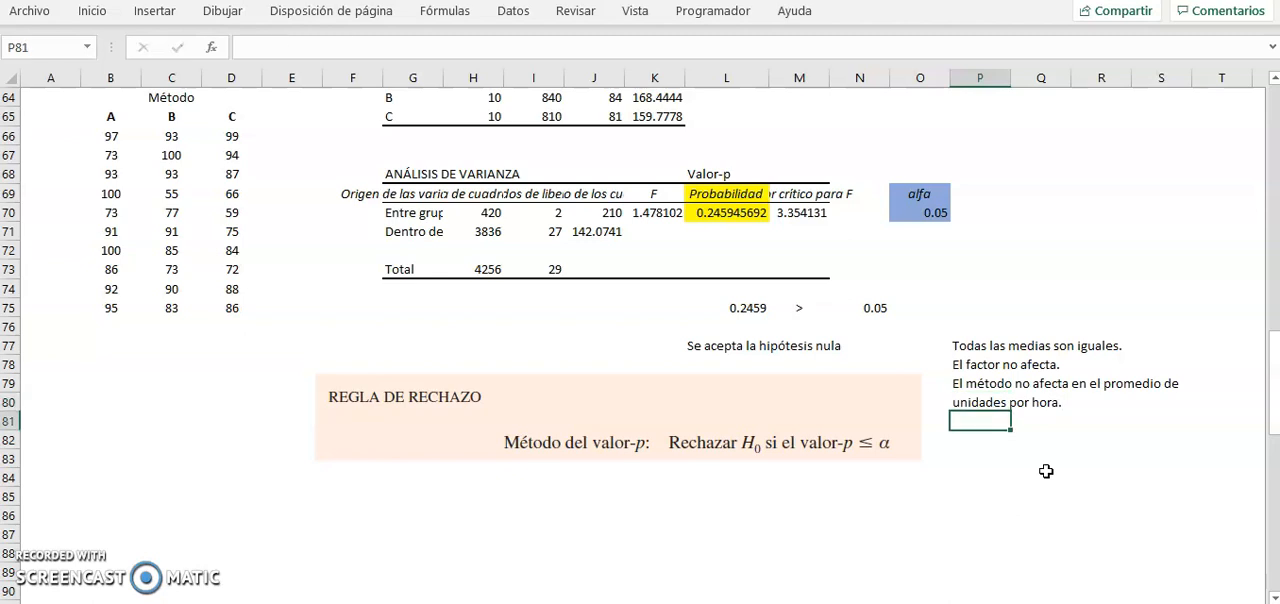
Step: Review the ANOVA results, the p-value comparison and the written conclusions in P77:P80
scroll(568, 478, up, 2)
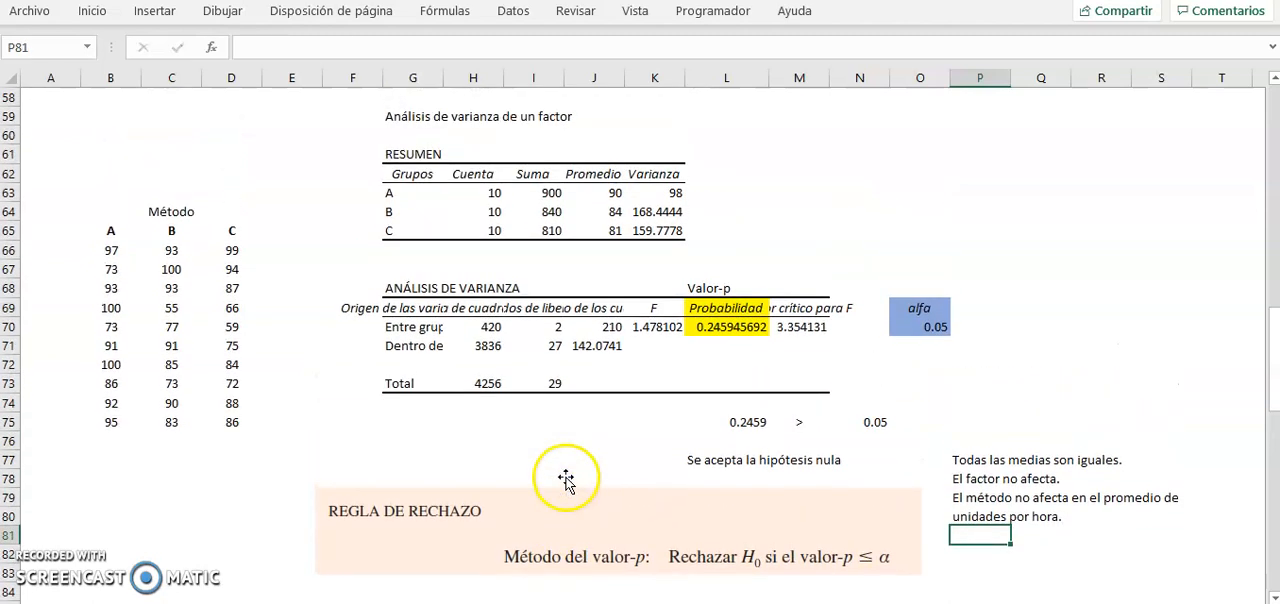
scroll(744, 329, down, 1)
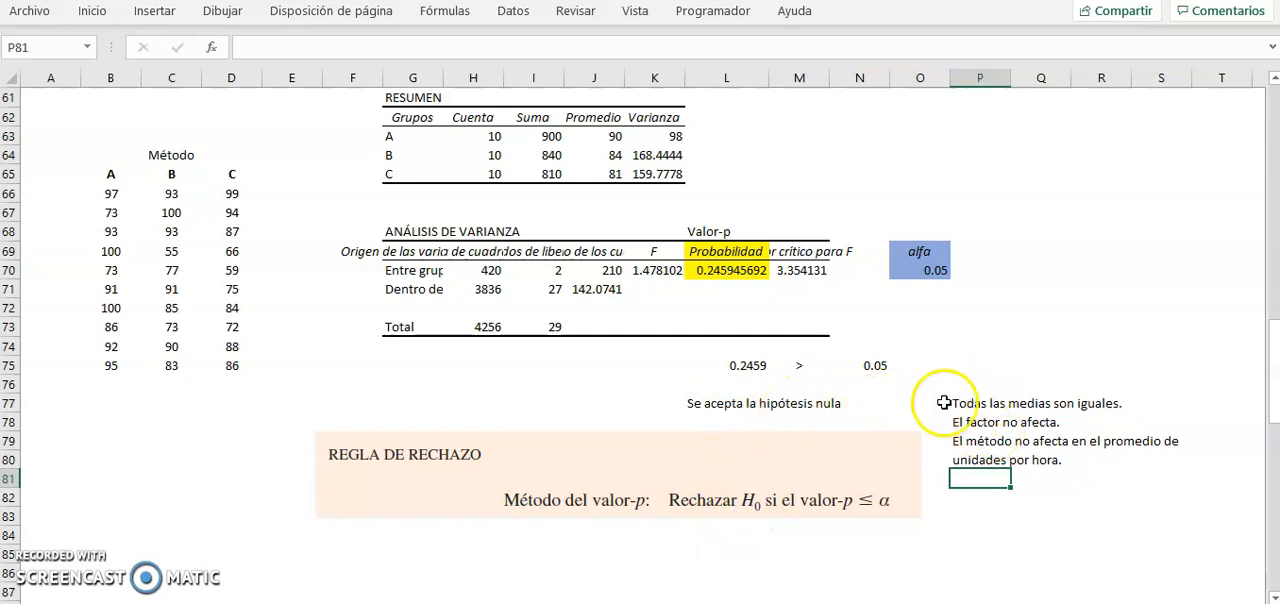
click(982, 402)
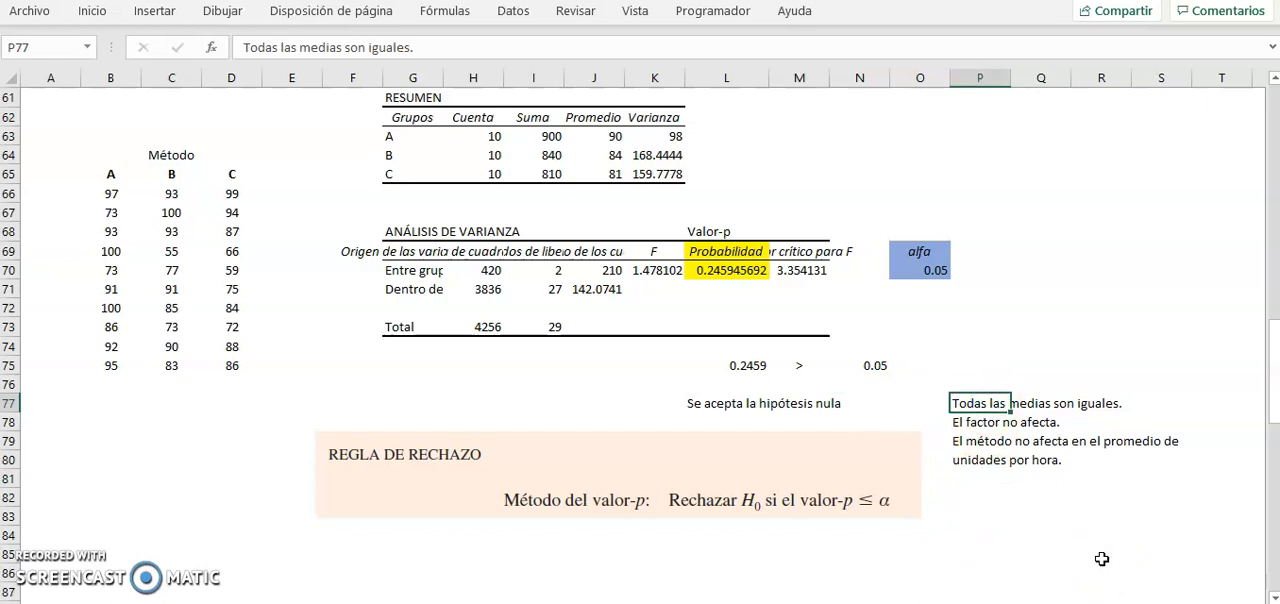
key(Down)
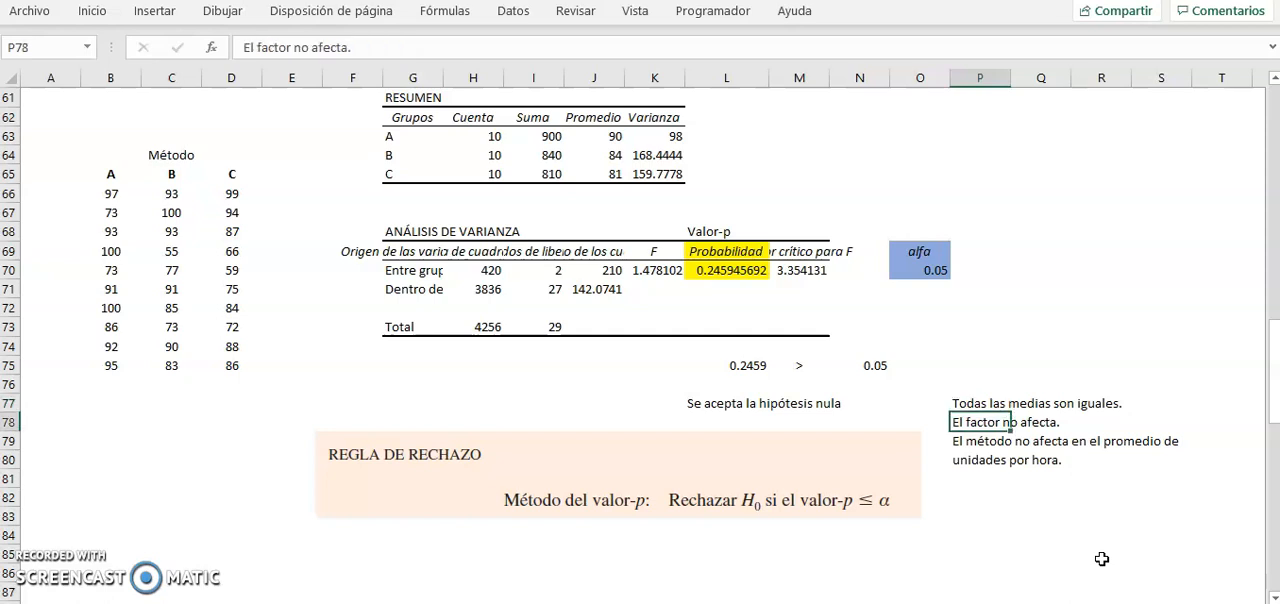
key(Down)
key(Up)
key(Up)
key(Down)
key(Down)
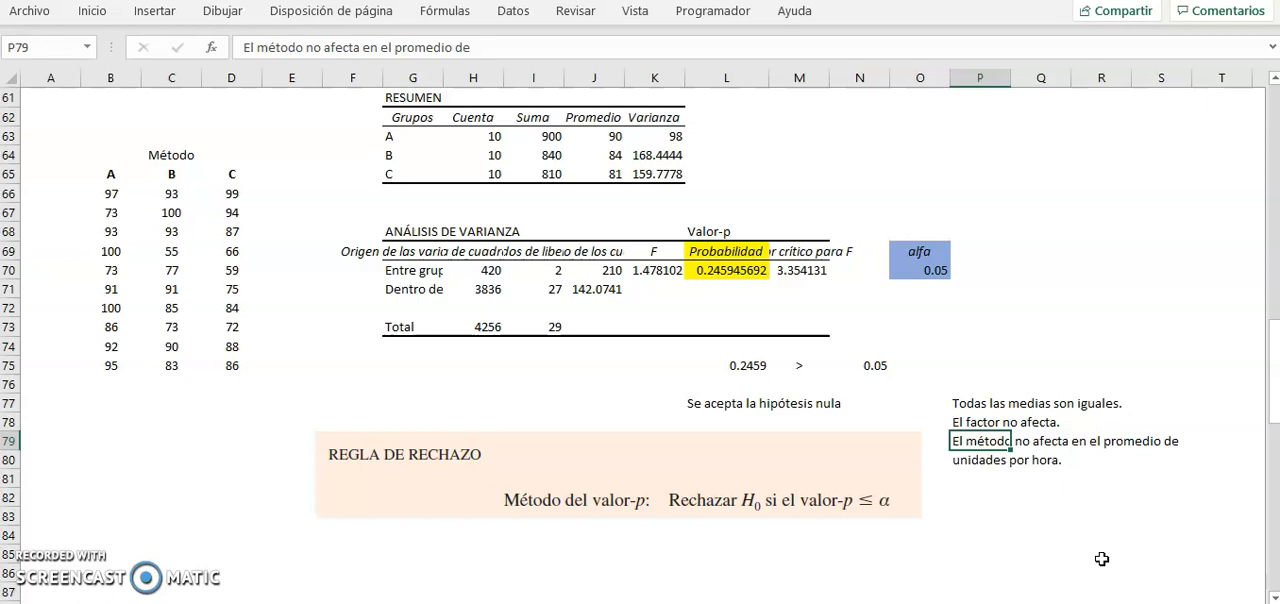
click(113, 421)
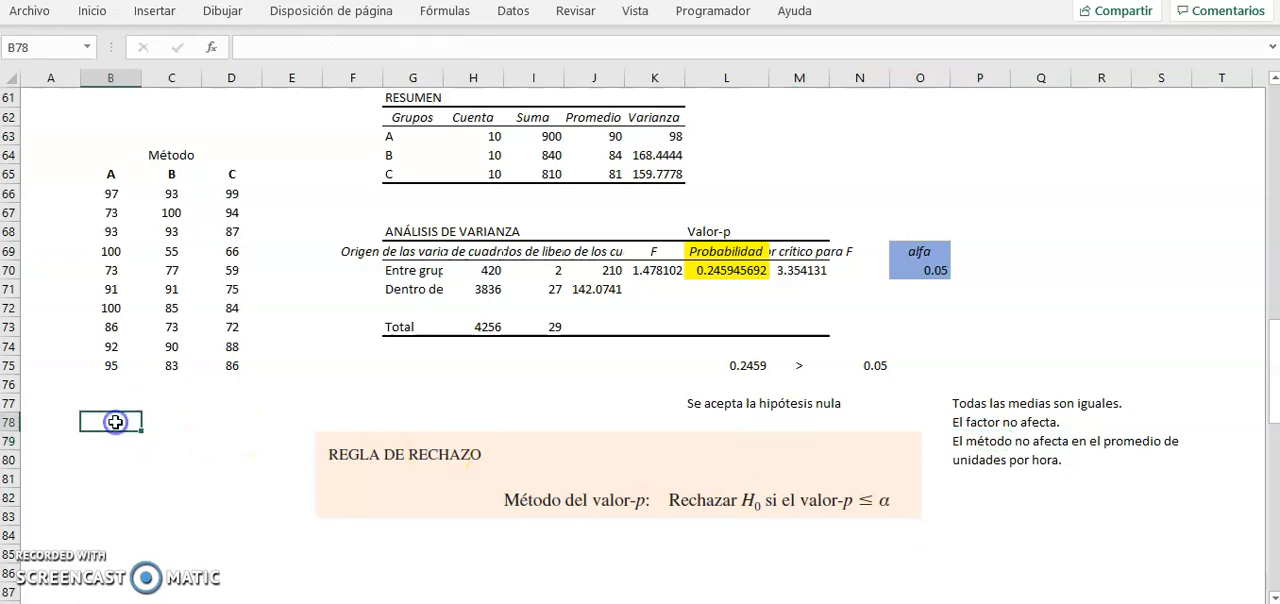